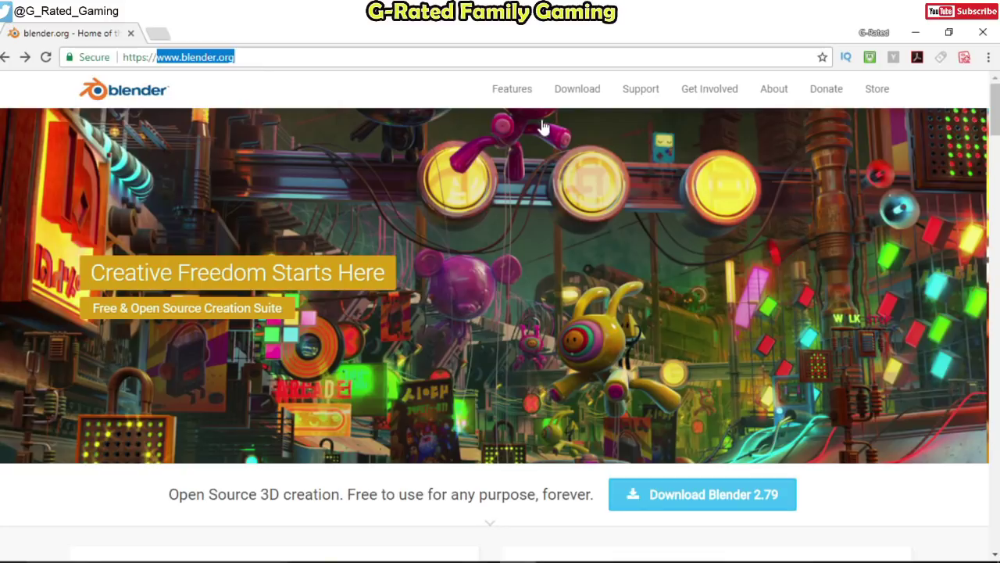
# Open the download page of the Blender website and look over the Windows installer offer.
pyautogui.click(566, 92)
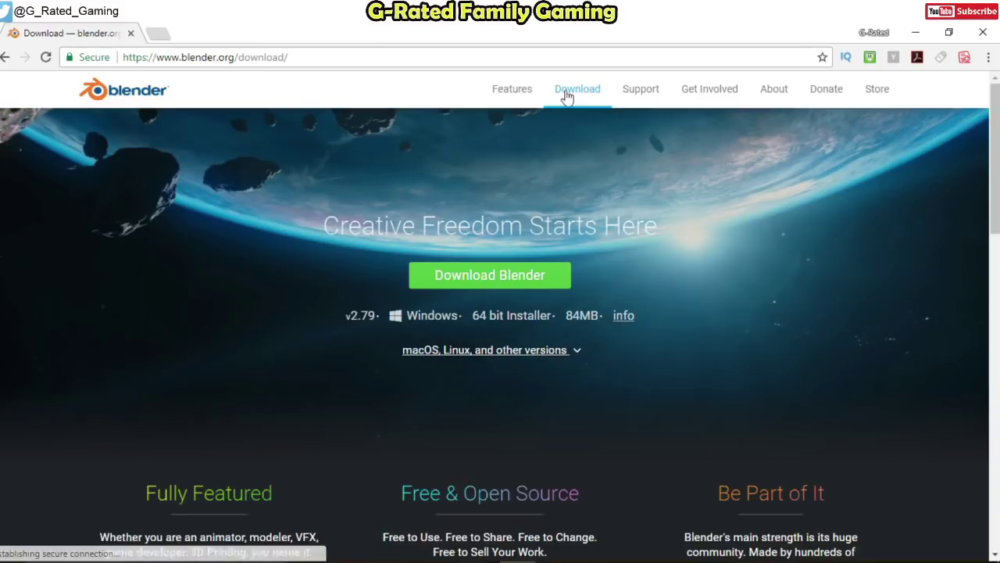
pyautogui.scroll(-3, 286, 216)
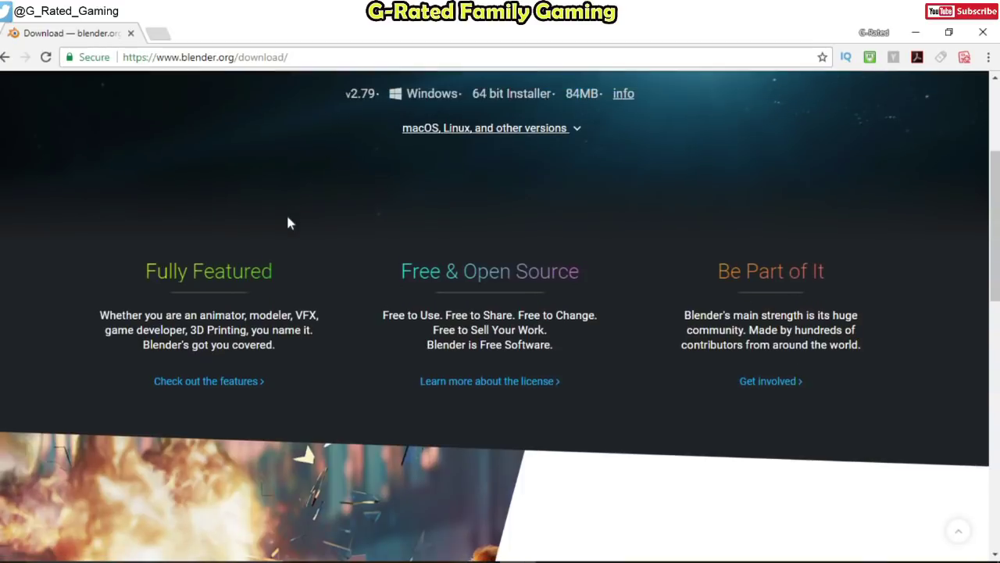
pyautogui.scroll(3, 287, 216)
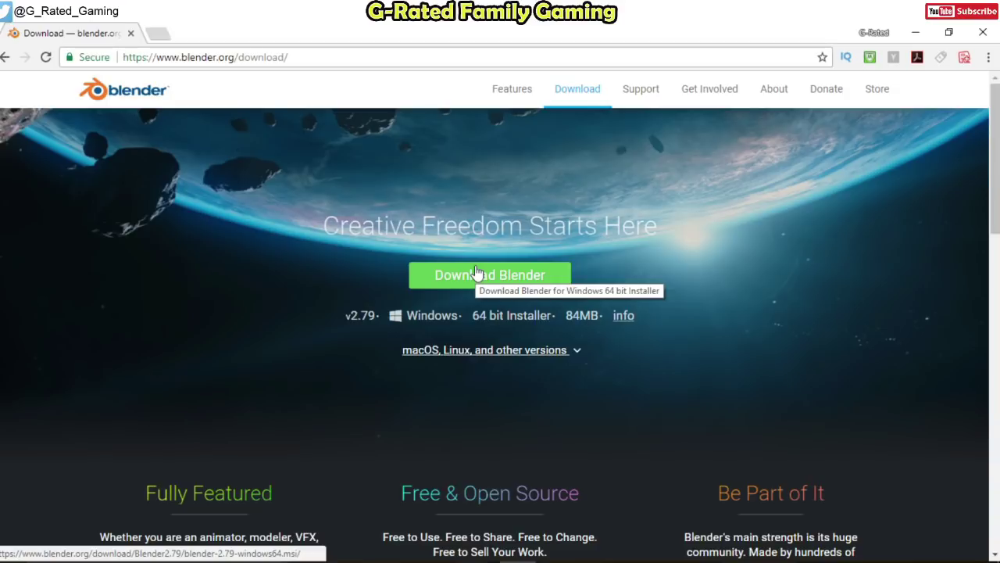
# Switch to Roblox Studio and create a new place from the Baseplate template.
pyautogui.click(918, 33)
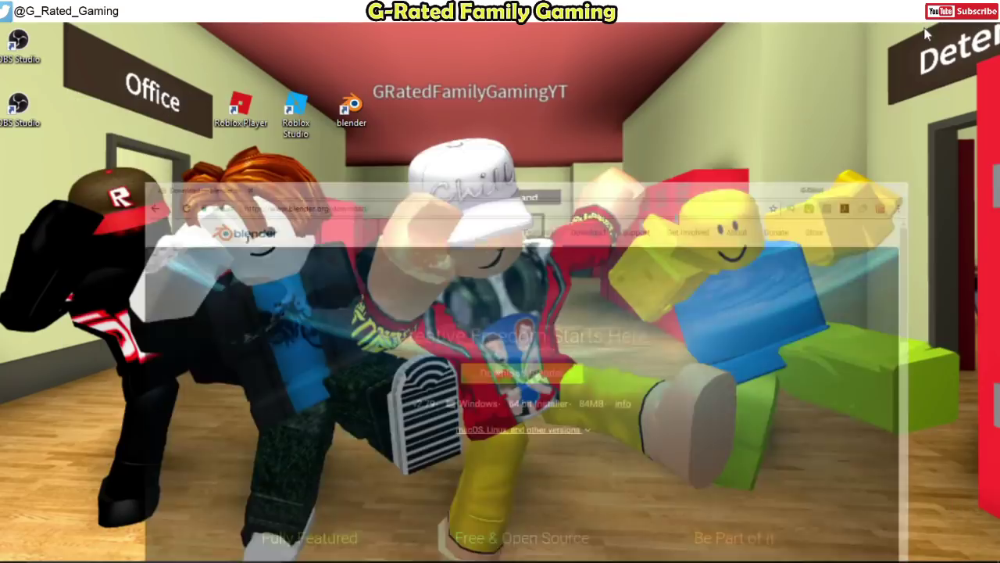
pyautogui.doubleClick(296, 113)
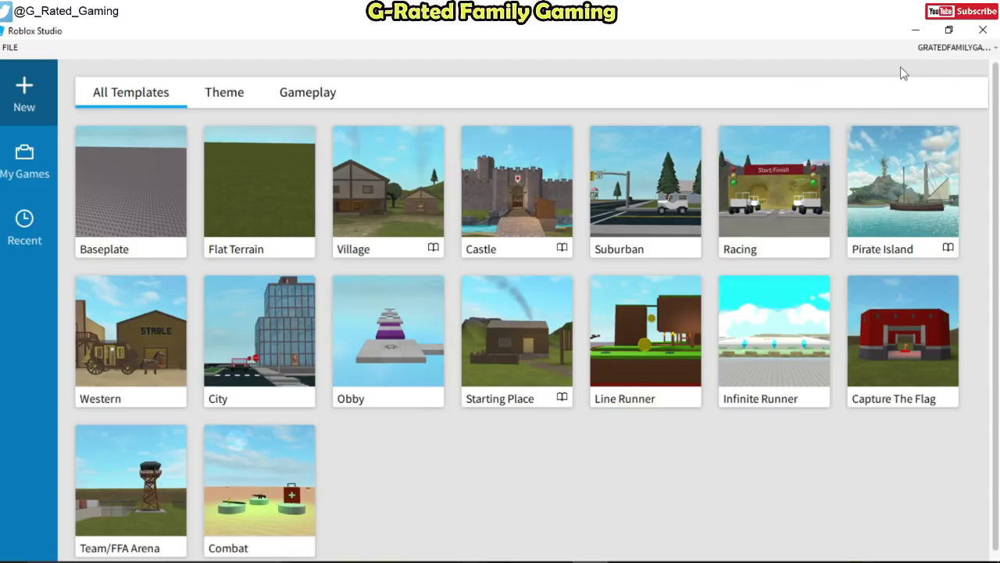
pyautogui.click(111, 207)
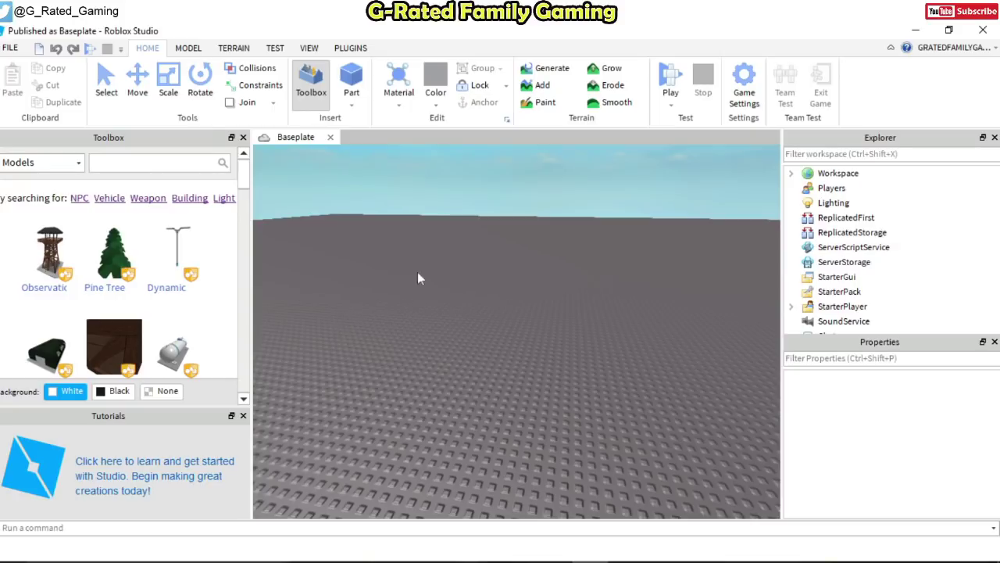
# Start a play test of the Baseplate place and expand the Workspace contents in the object hierarchy.
pyautogui.click(276, 50)
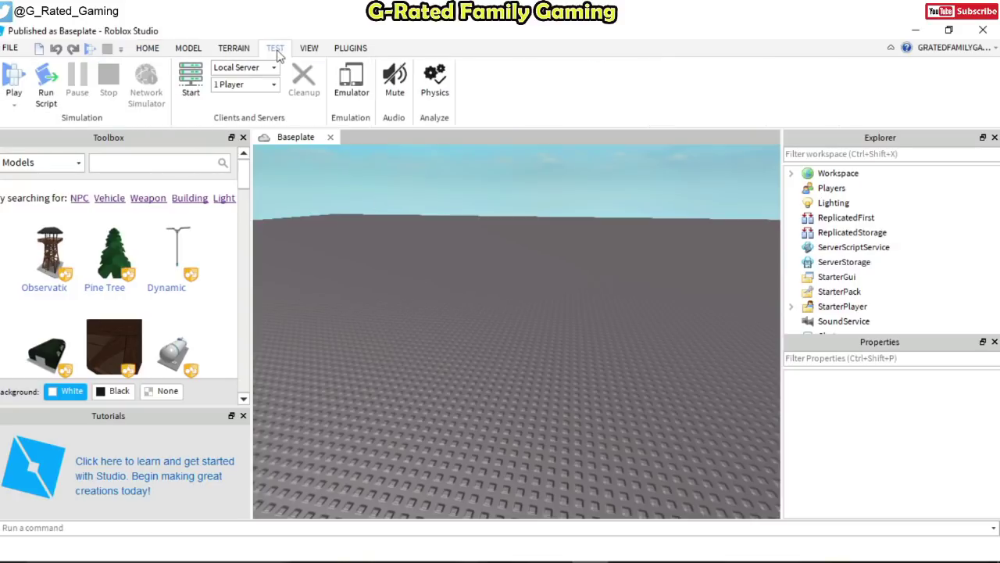
pyautogui.click(14, 79)
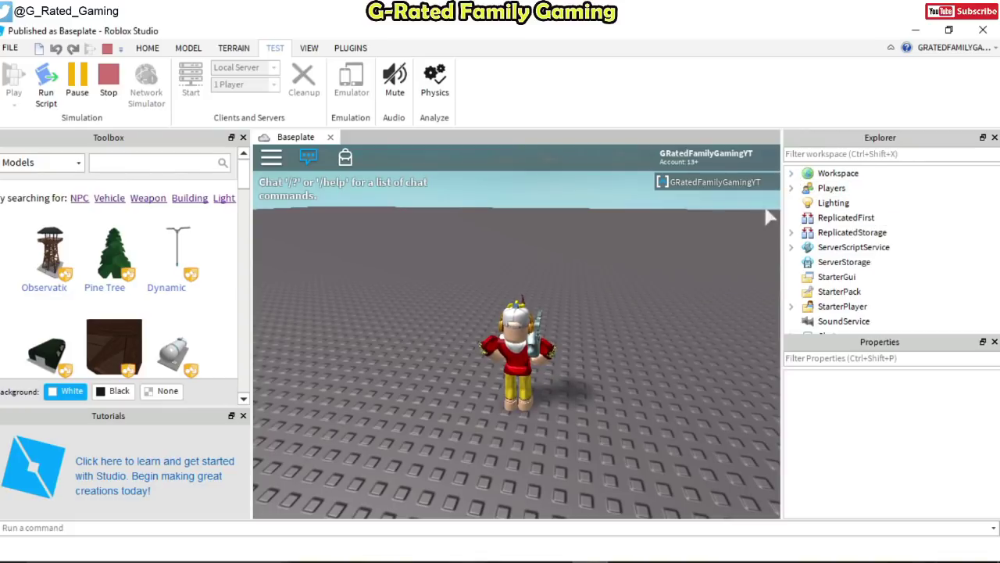
pyautogui.click(792, 173)
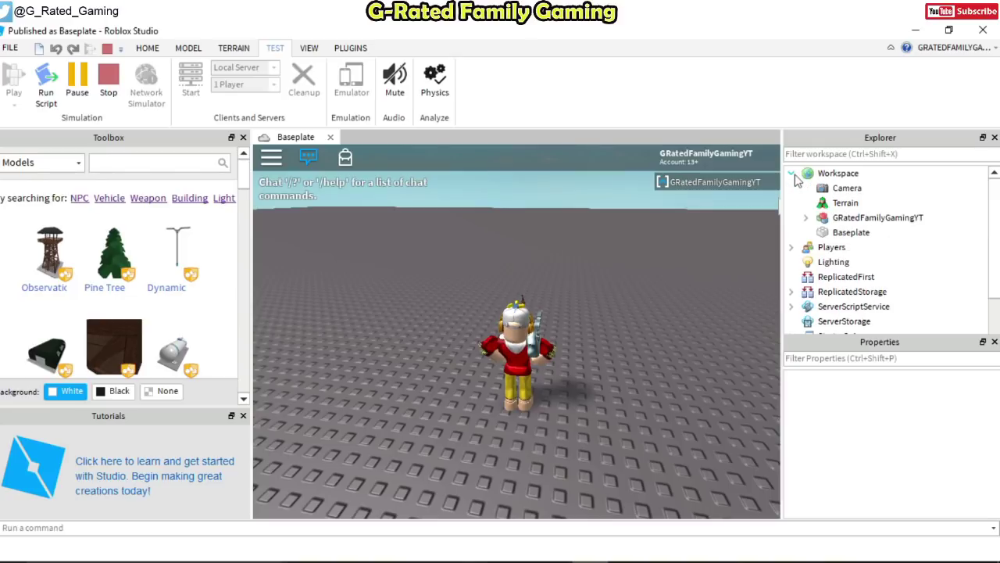
# Export the player's character model from the Workspace as the OBJ file RobloxCharacterFile in the Pictures > RobloxAvatars folder.
pyautogui.rightClick(842, 218)
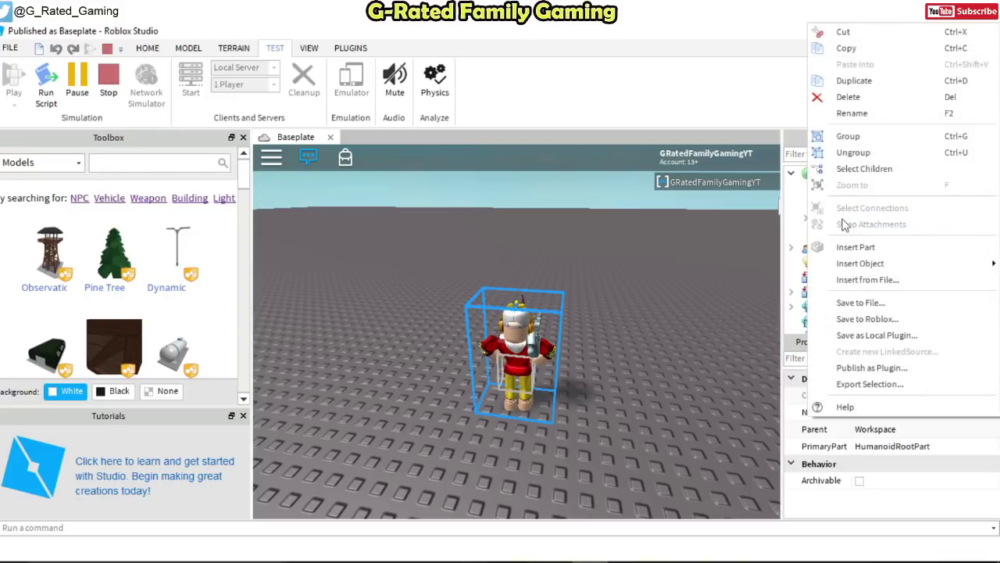
pyautogui.click(863, 383)
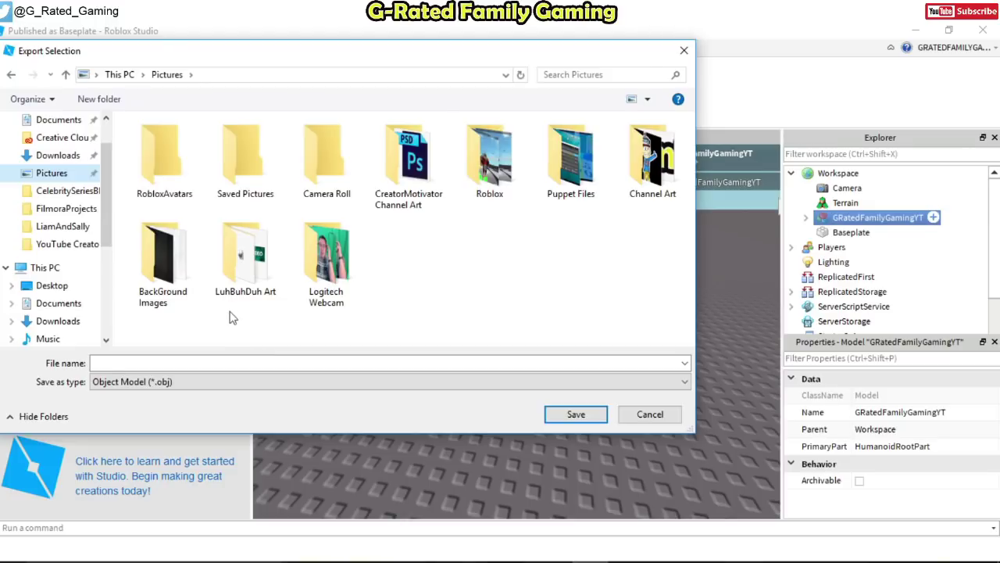
pyautogui.doubleClick(159, 193)
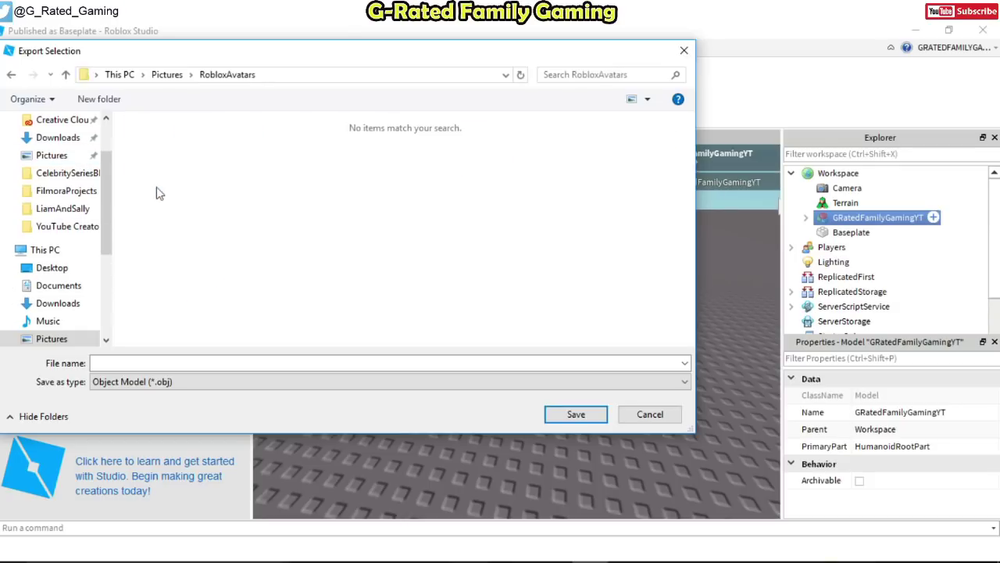
pyautogui.click(122, 363)
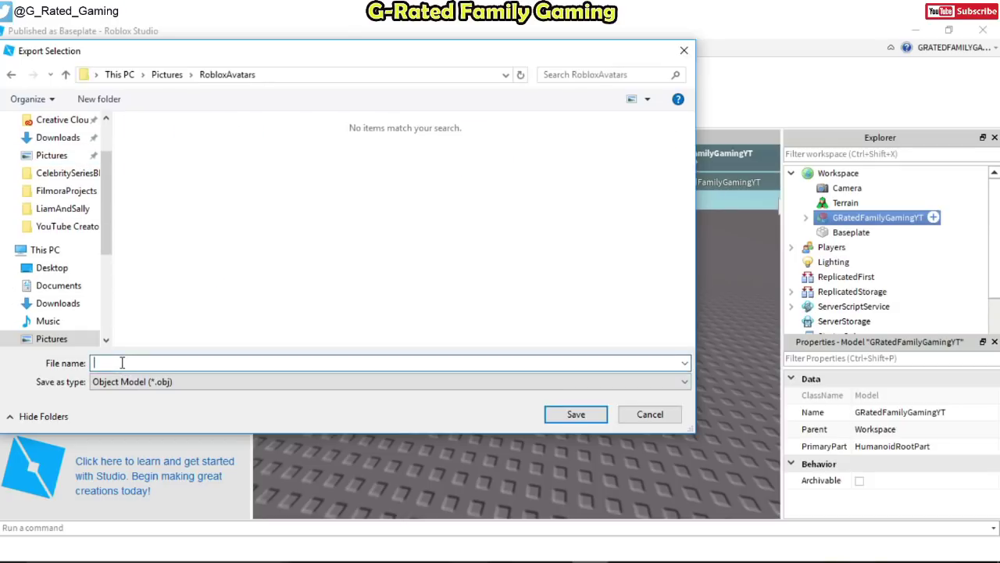
pyautogui.write('RobloxCharacter')
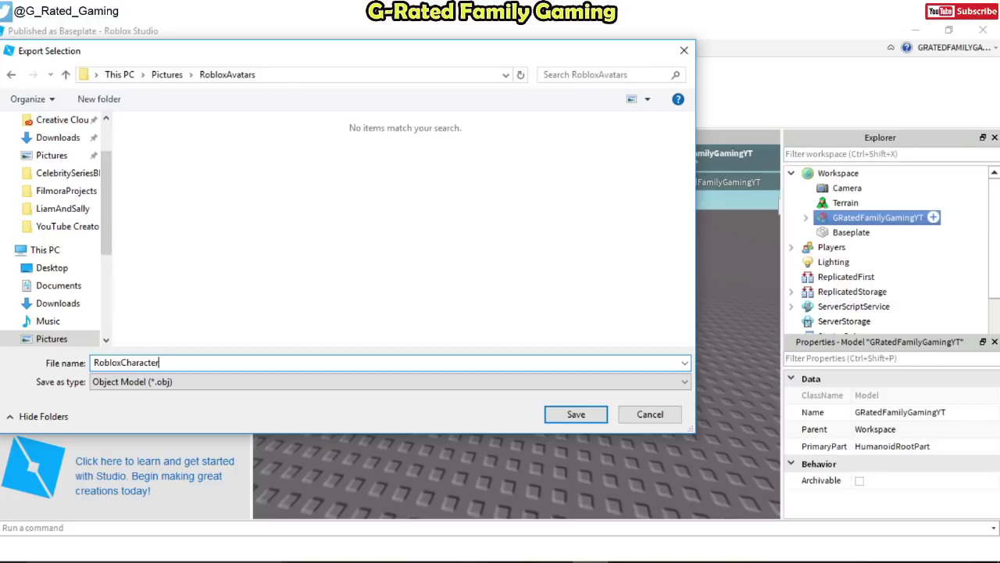
pyautogui.write('File')
pyautogui.click(576, 414)
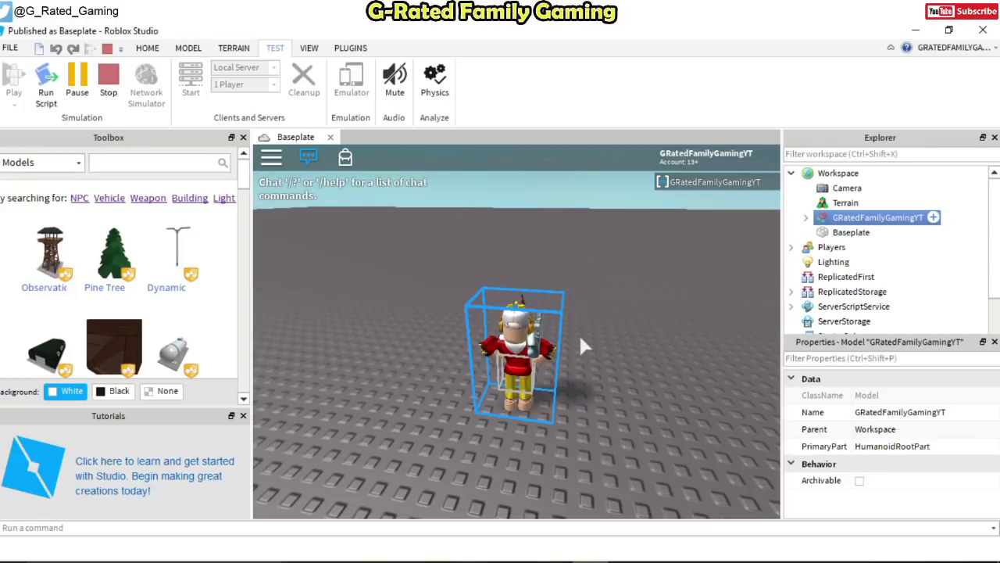
# Close Roblox Studio without saving the Baseplate changes and open Blender in a maximized window with its splash screen dismissed.
pyautogui.click(986, 32)
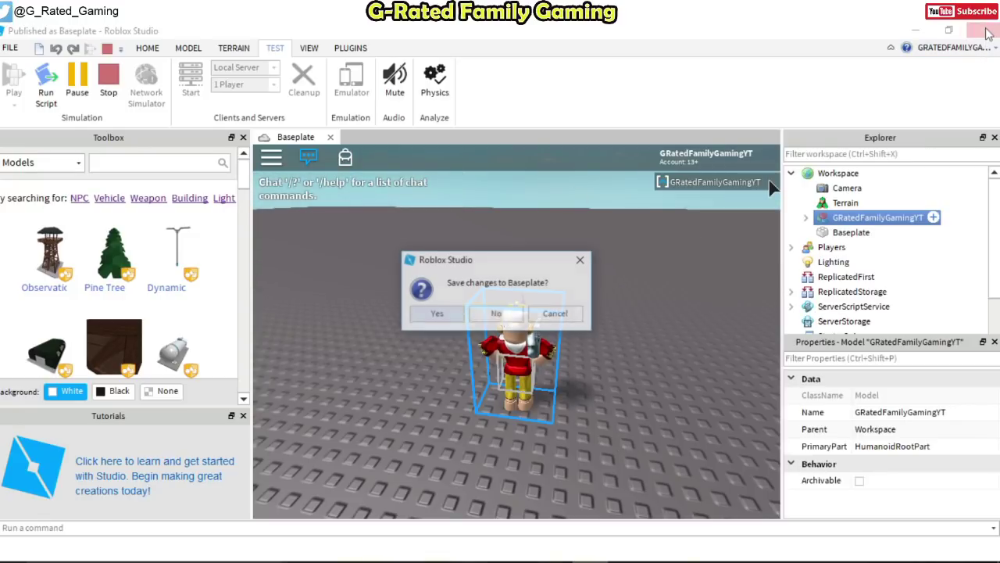
pyautogui.click(494, 314)
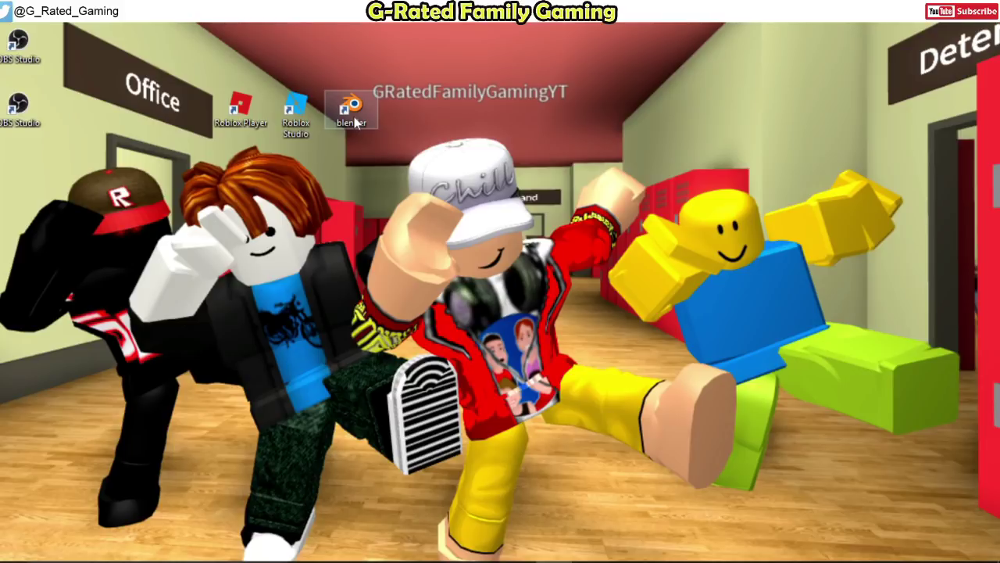
pyautogui.doubleClick(356, 122)
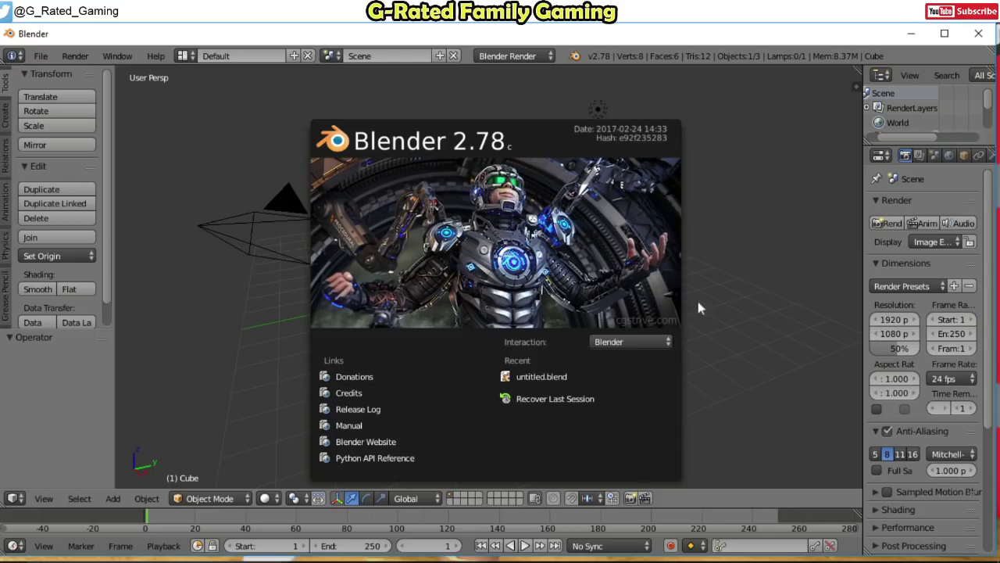
pyautogui.click(755, 200)
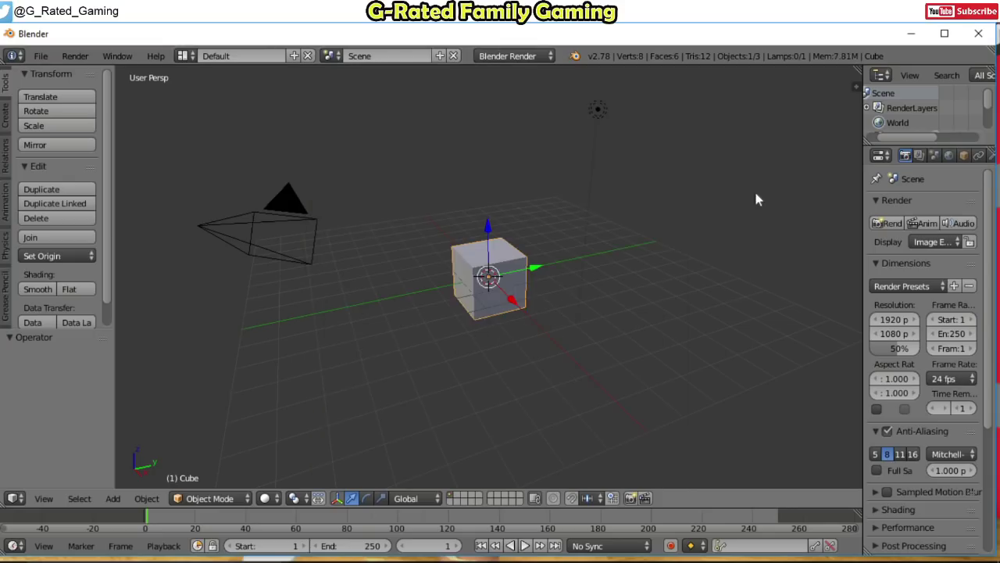
pyautogui.click(944, 33)
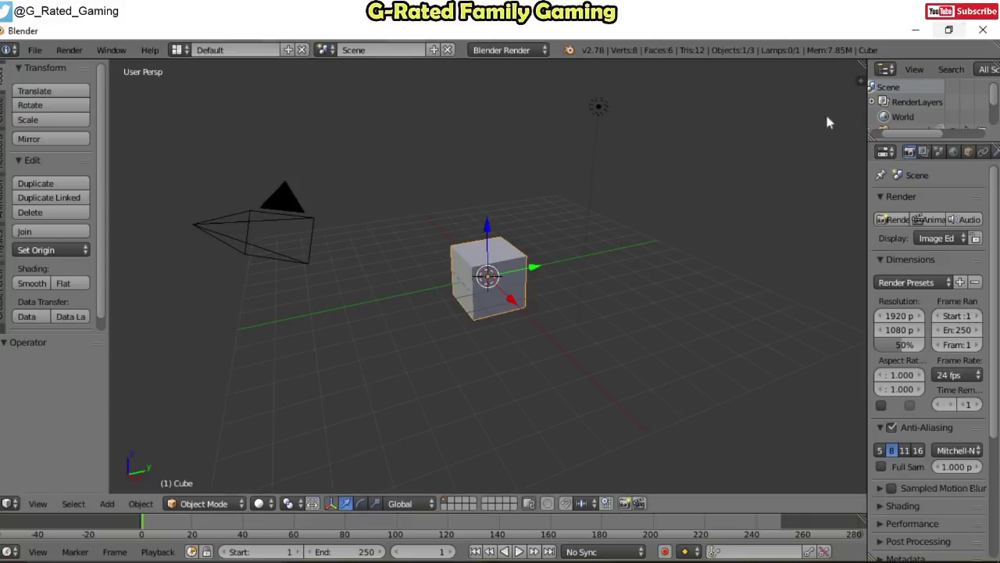
# Delete the default cube from the scene.
pyautogui.click(487, 277)
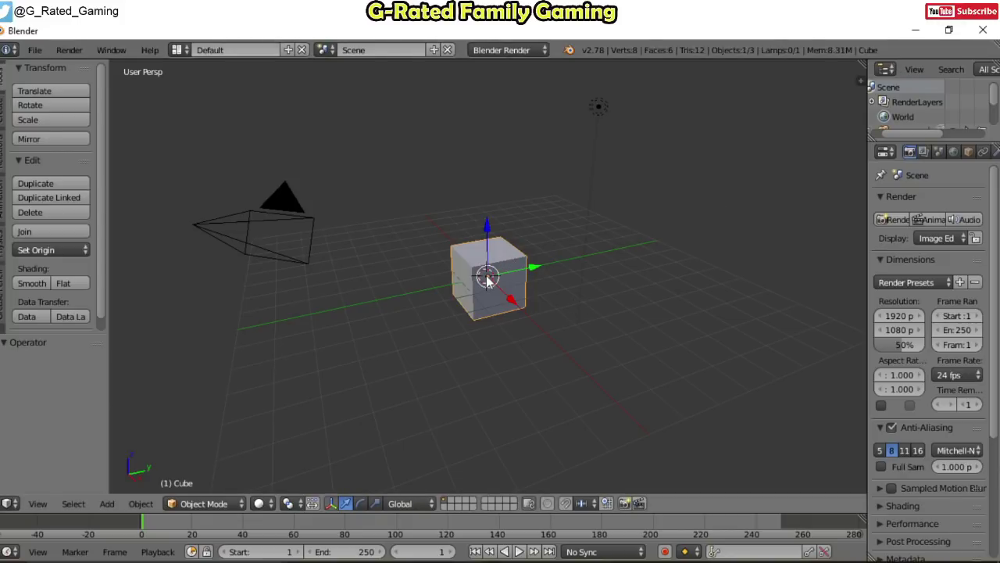
pyautogui.press('x')
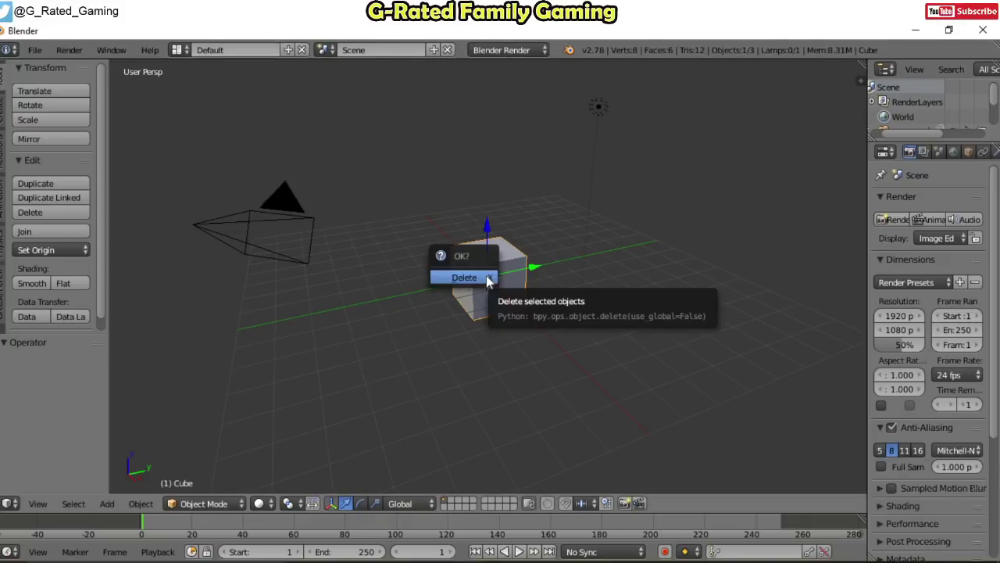
pyautogui.click(464, 278)
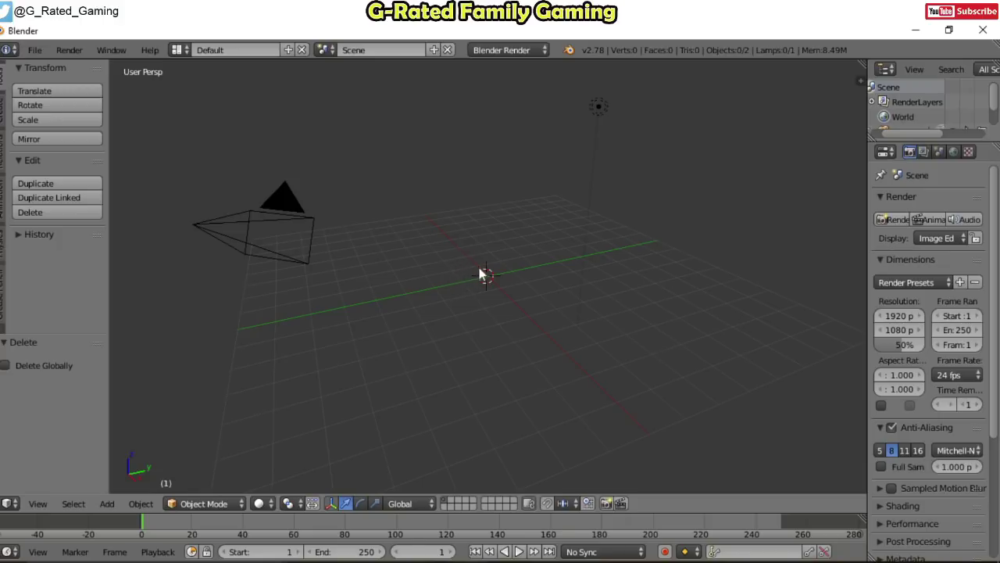
# Import RobloxCharacterFile.obj into the scene as a Wavefront (.obj) model.
pyautogui.click(36, 50)
pyautogui.moveTo(131, 322)
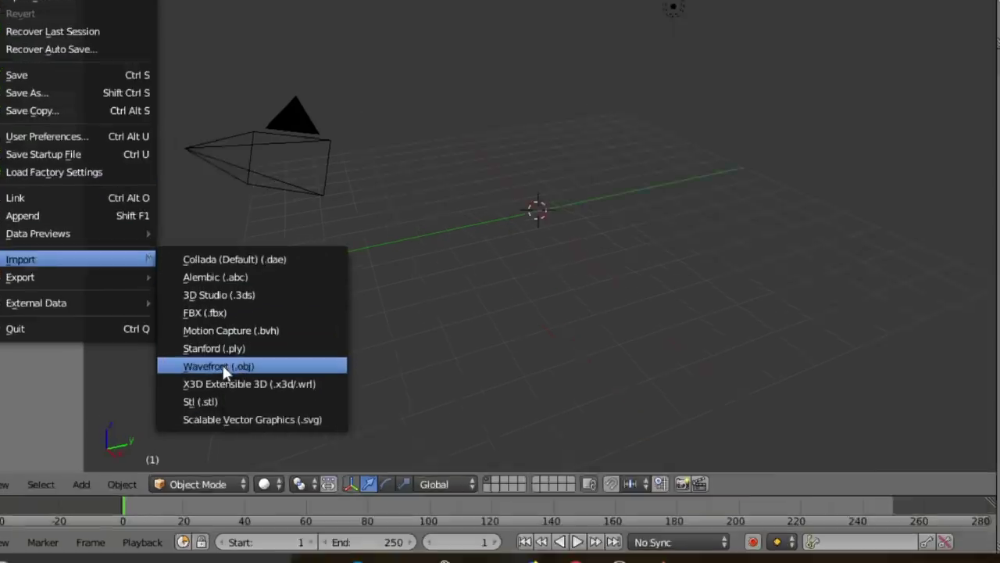
pyautogui.click(224, 405)
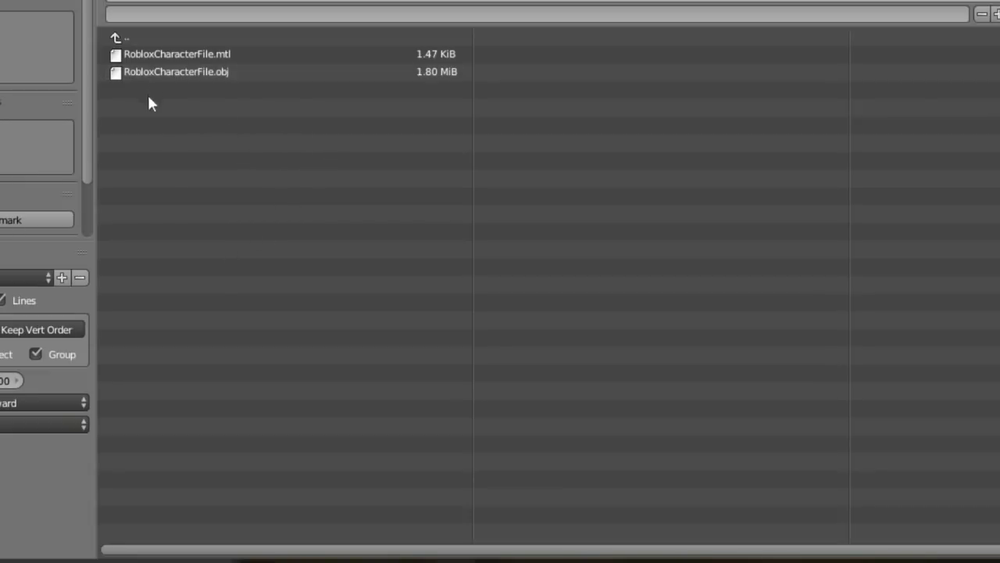
pyautogui.doubleClick(159, 71)
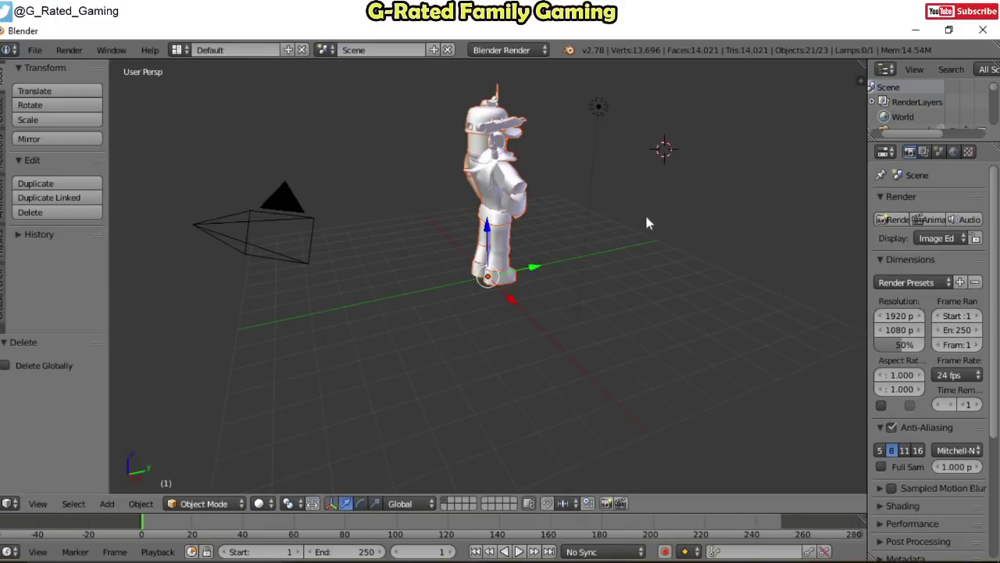
# Examine the imported character in the 3D view from different distances and from the front.
pyautogui.click(498, 195)
pyautogui.moveTo(488, 178); pyautogui.dragTo(534, 152, button='middle')
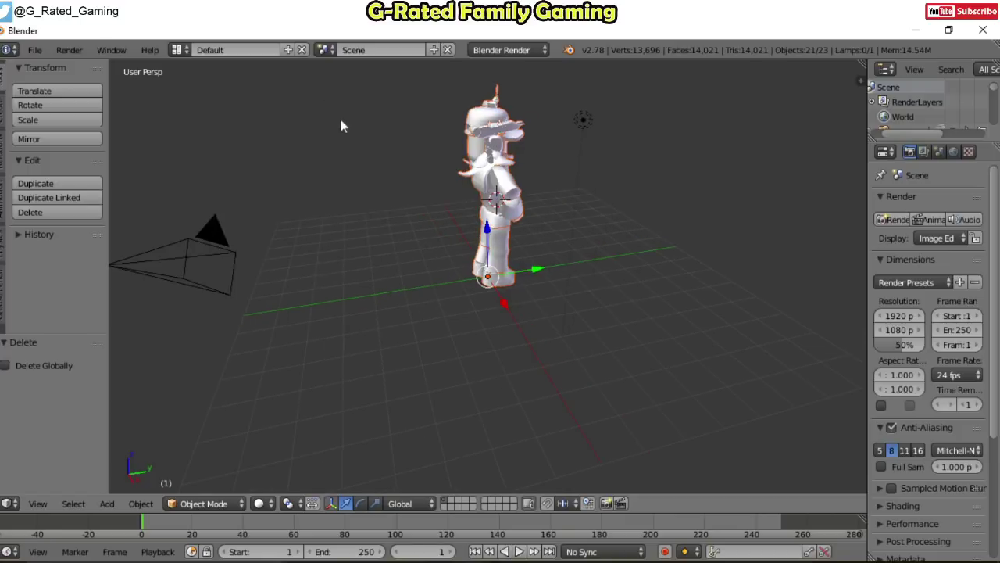
pyautogui.scroll(-3, 335, 181)
pyautogui.scroll(3, 406, 219)
pyautogui.scroll(-3, 414, 224)
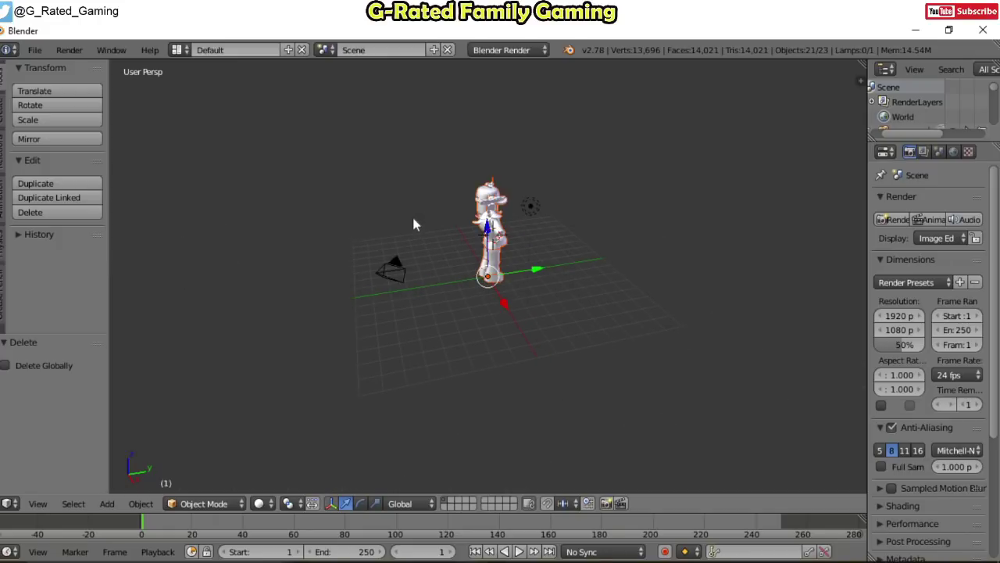
pyautogui.scroll(5, 414, 224)
pyautogui.scroll(-4, 414, 224)
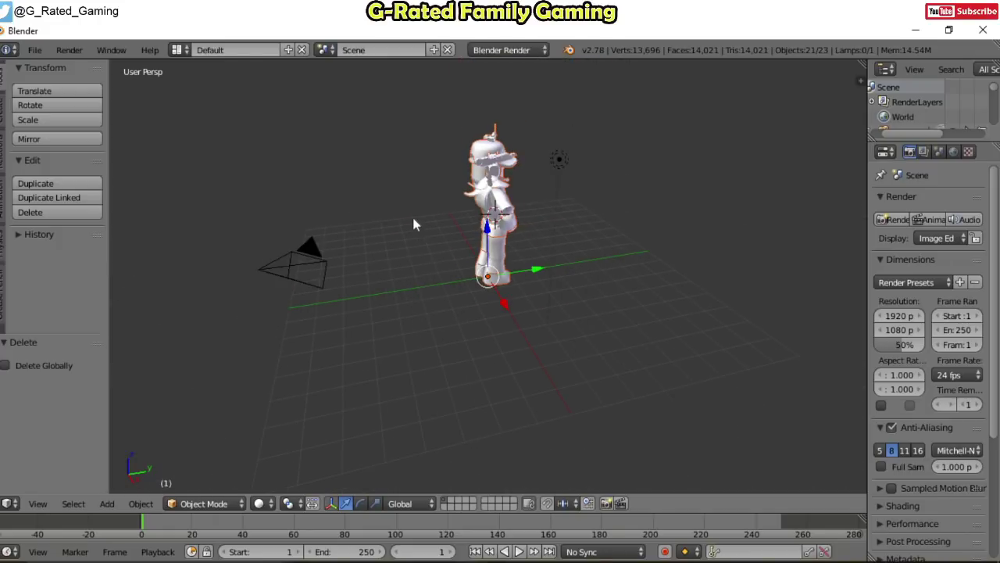
pyautogui.moveTo(419, 229); pyautogui.dragTo(339, 201, button='middle')
pyautogui.moveTo(392, 229); pyautogui.dragTo(406, 261, button='middle')
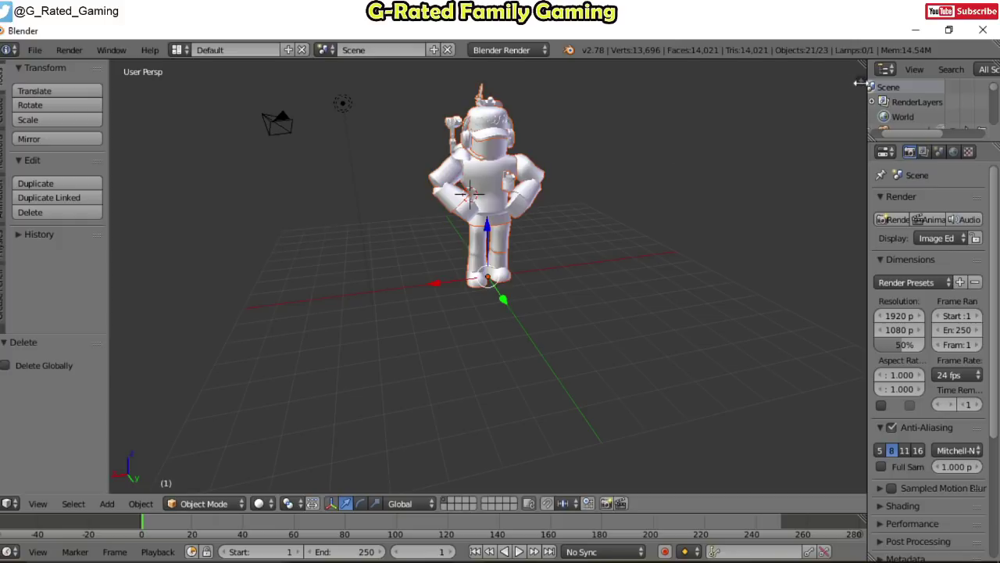
# Enable Textured Solid in the 3D view's Shading settings to display the character's textures.
pyautogui.click(859, 86)
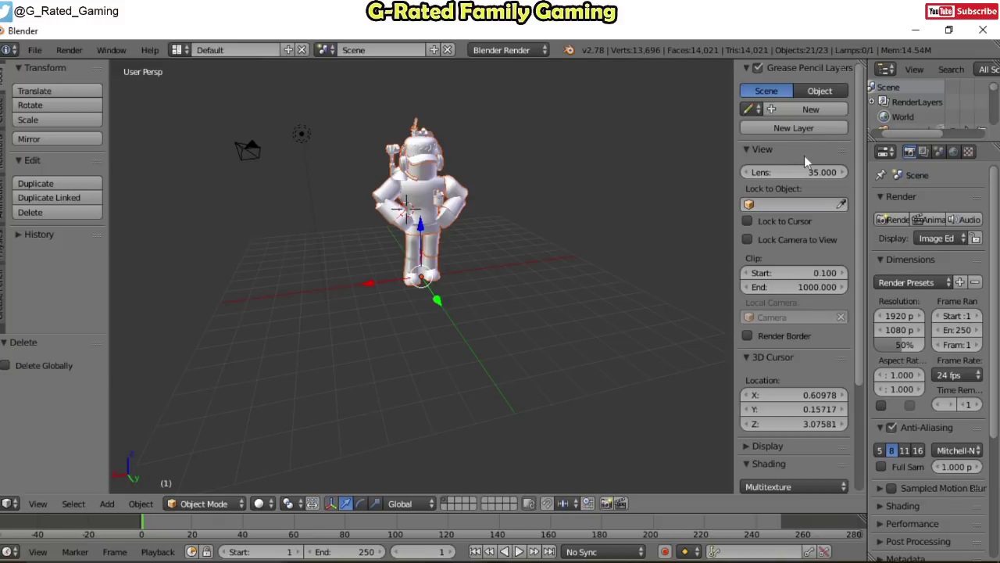
pyautogui.scroll(-5, 803, 193)
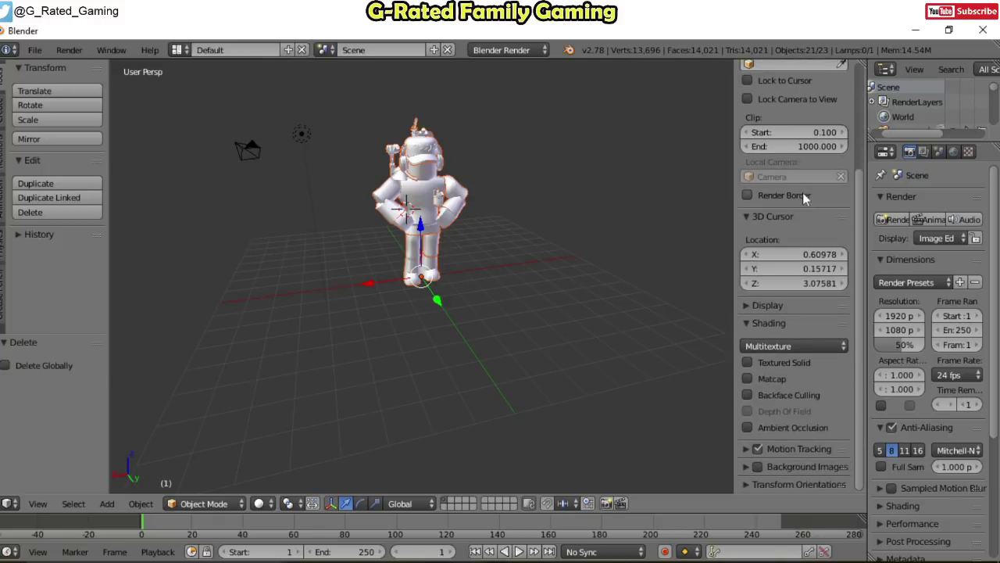
pyautogui.click(747, 362)
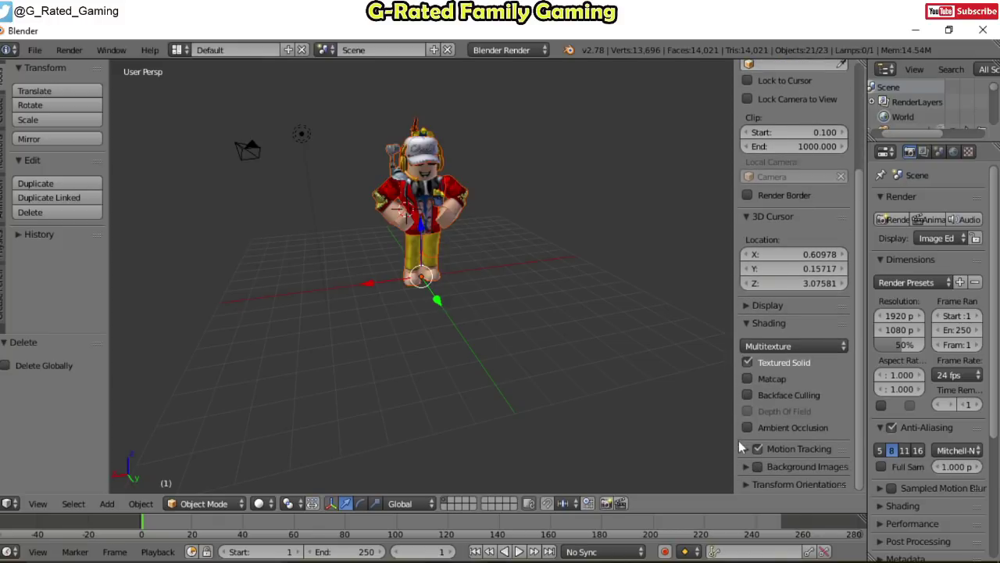
# Toggle Ambient Occlusion on and off repeatedly to compare the character's shading, ending with it off.
pyautogui.click(747, 427)
pyautogui.click(747, 427)
pyautogui.click(747, 428)
pyautogui.click(747, 428)
pyautogui.click(747, 428)
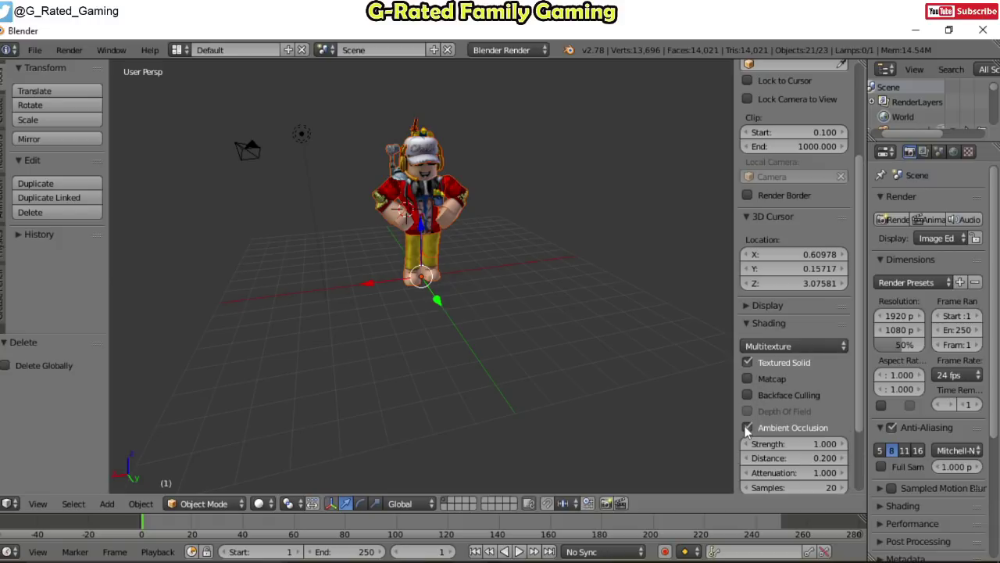
pyautogui.click(747, 428)
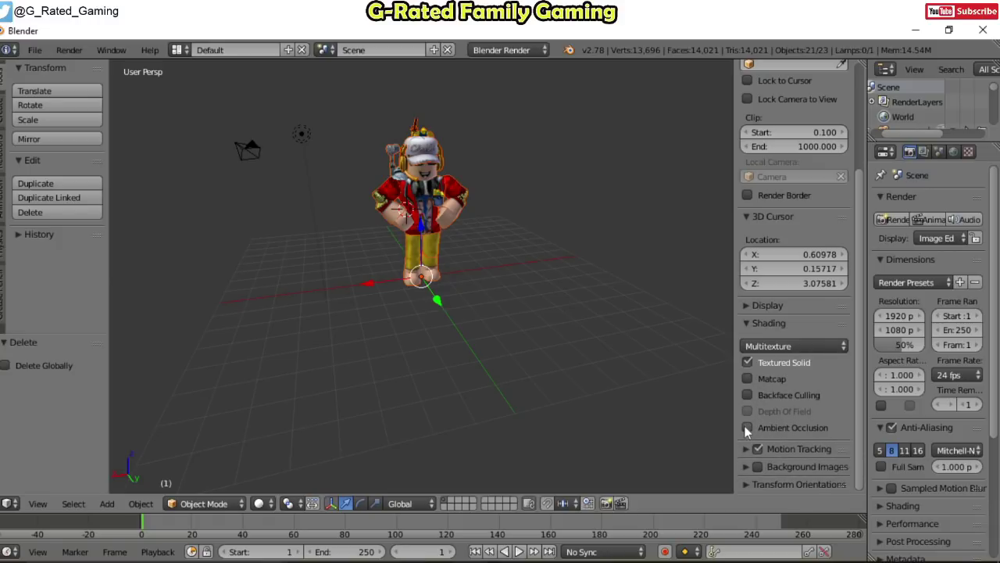
# Turn on Ambient Occlusion for the 3D view and set the render Shading alpha mode to Transparent.
pyautogui.click(747, 427)
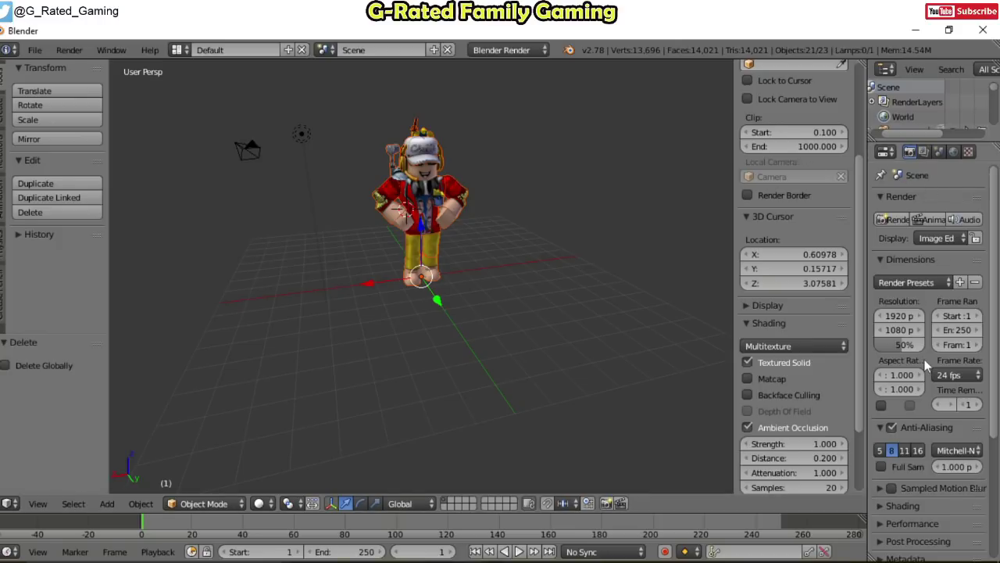
pyautogui.scroll(-1, 928, 365)
pyautogui.click(881, 477)
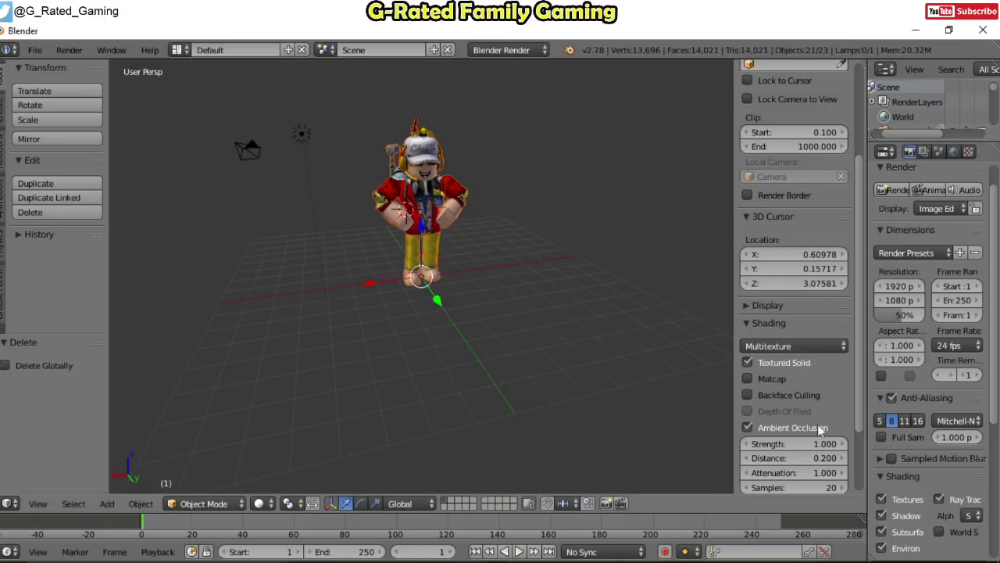
pyautogui.scroll(-3, 911, 328)
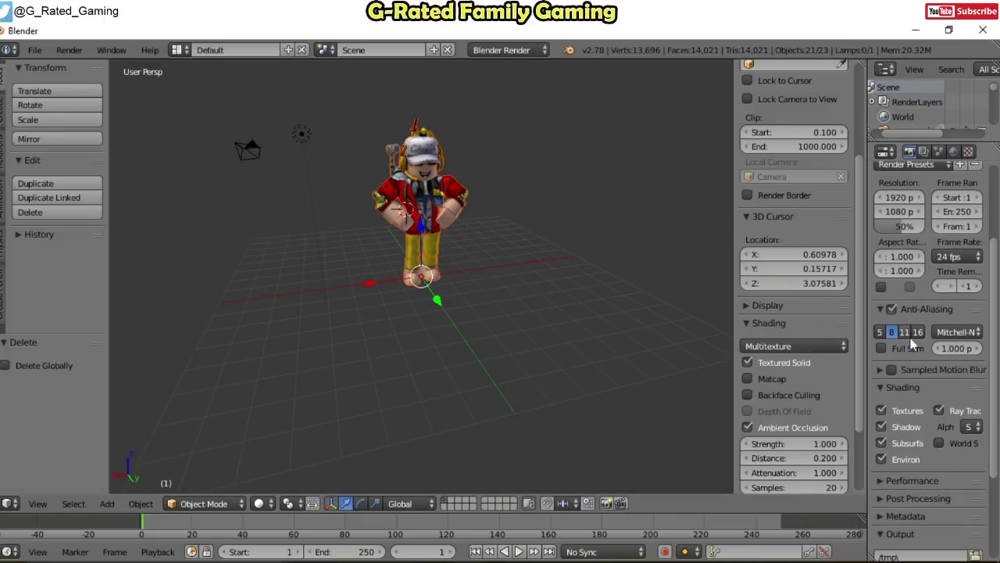
pyautogui.click(975, 428)
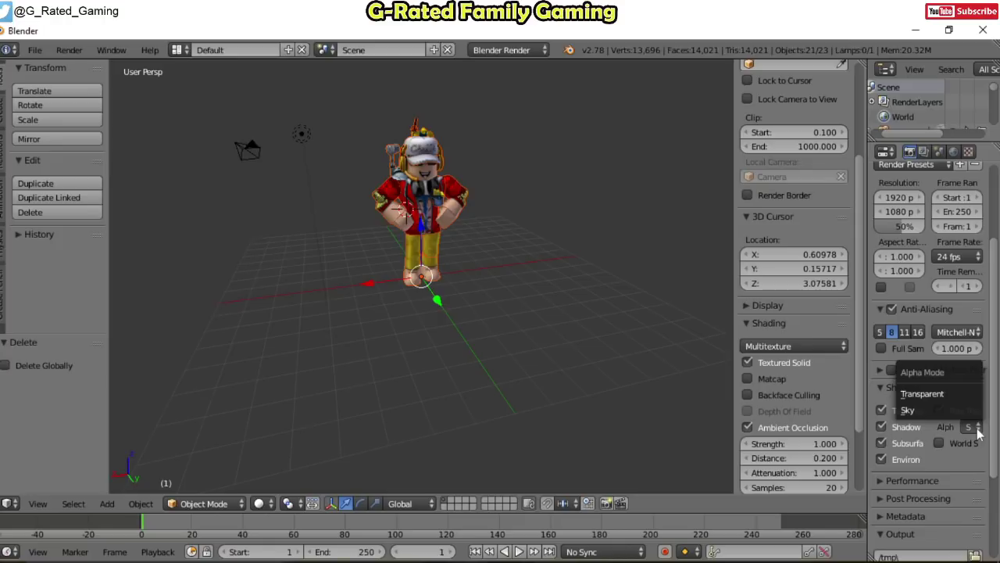
pyautogui.click(911, 394)
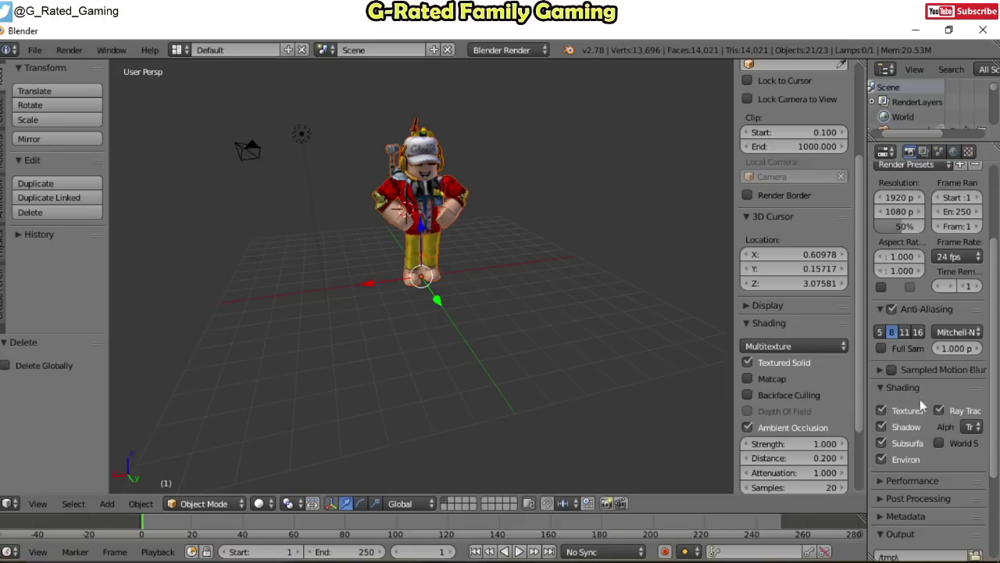
# Enable Ambient Occlusion, Environment Lighting and Indirect Lighting in the World settings.
pyautogui.click(955, 154)
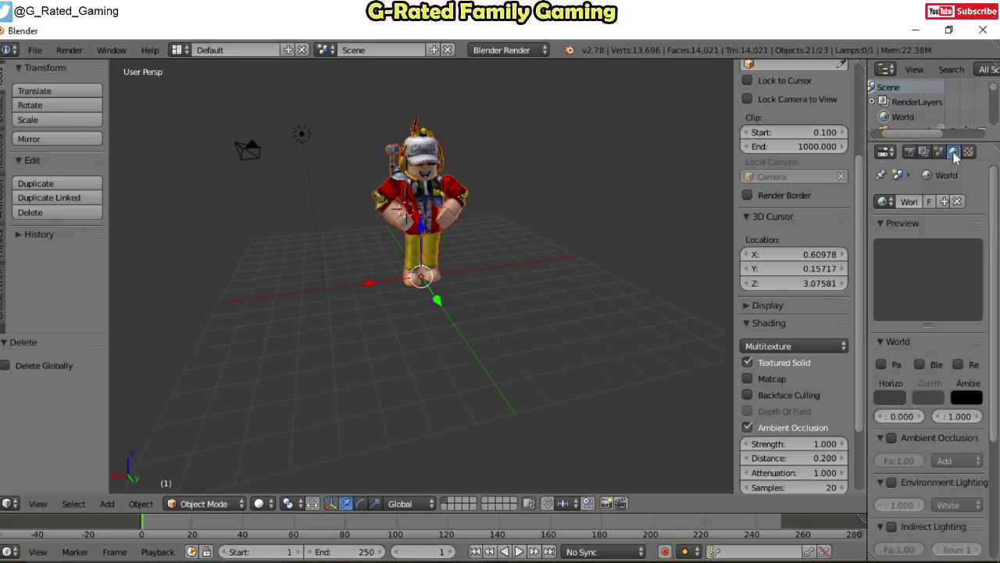
pyautogui.scroll(-4, 963, 241)
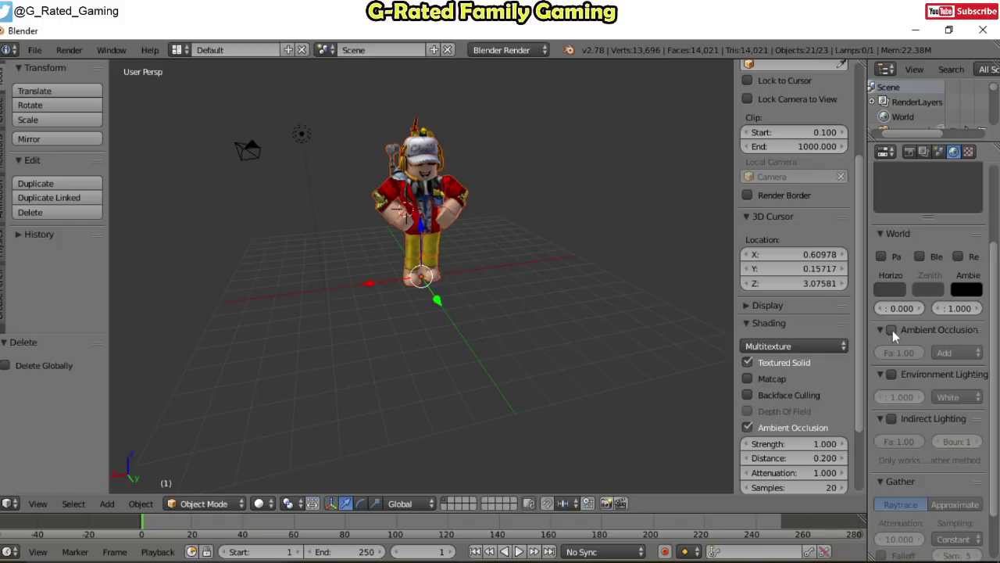
pyautogui.click(892, 330)
pyautogui.click(890, 374)
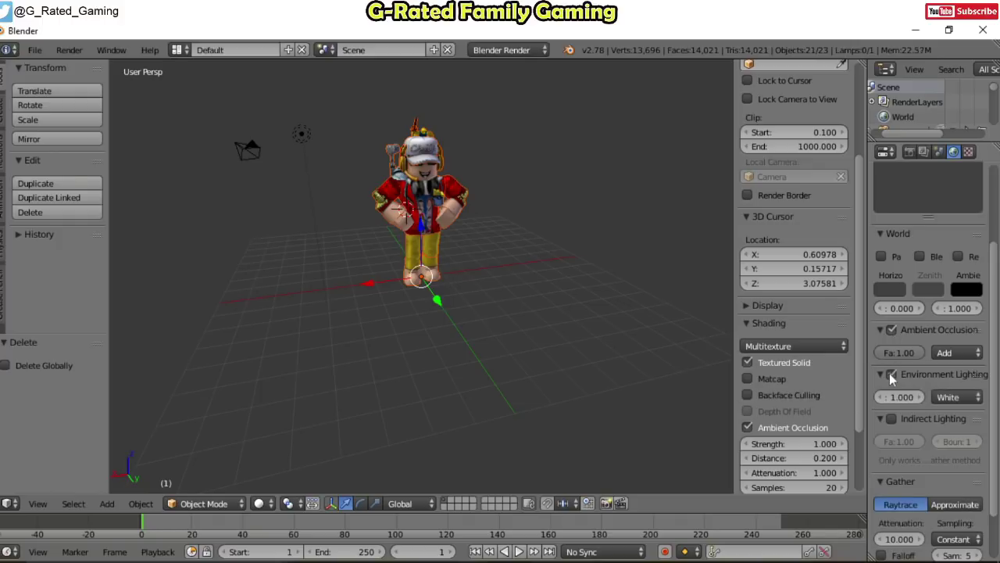
pyautogui.click(892, 419)
# Apply the DVCPRO HD 1080p render preset to the render dimensions.
pyautogui.click(908, 152)
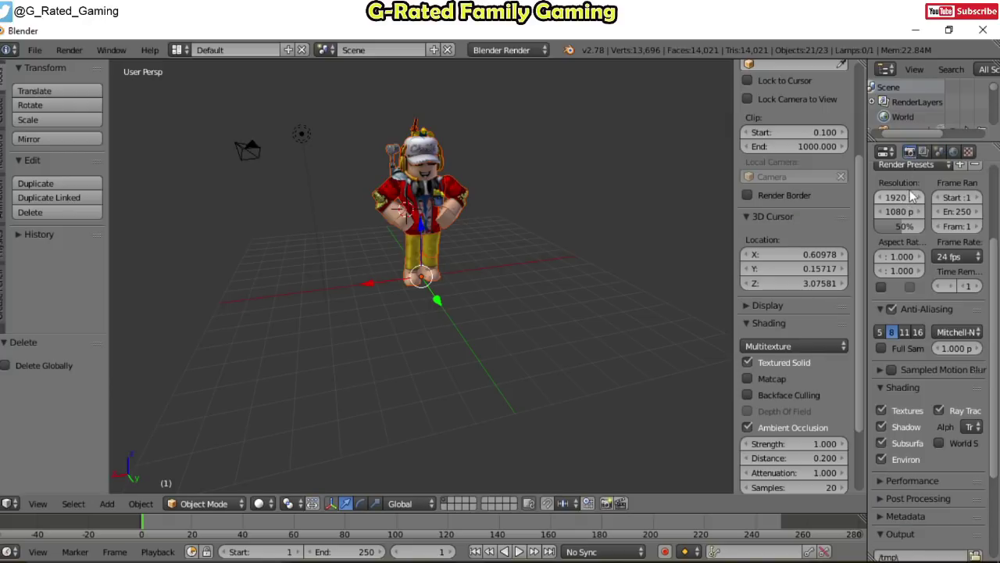
pyautogui.scroll(2, 929, 187)
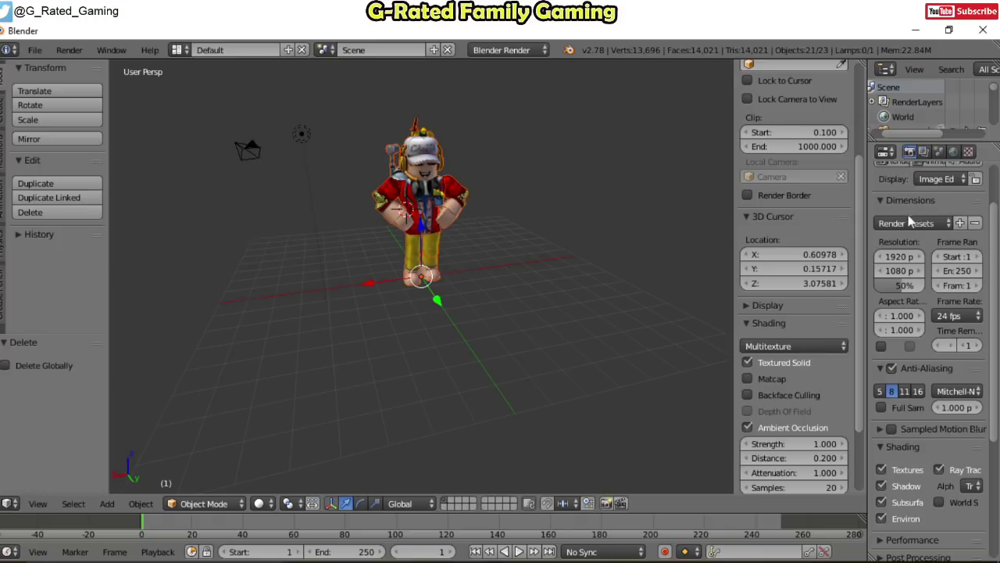
pyautogui.click(947, 224)
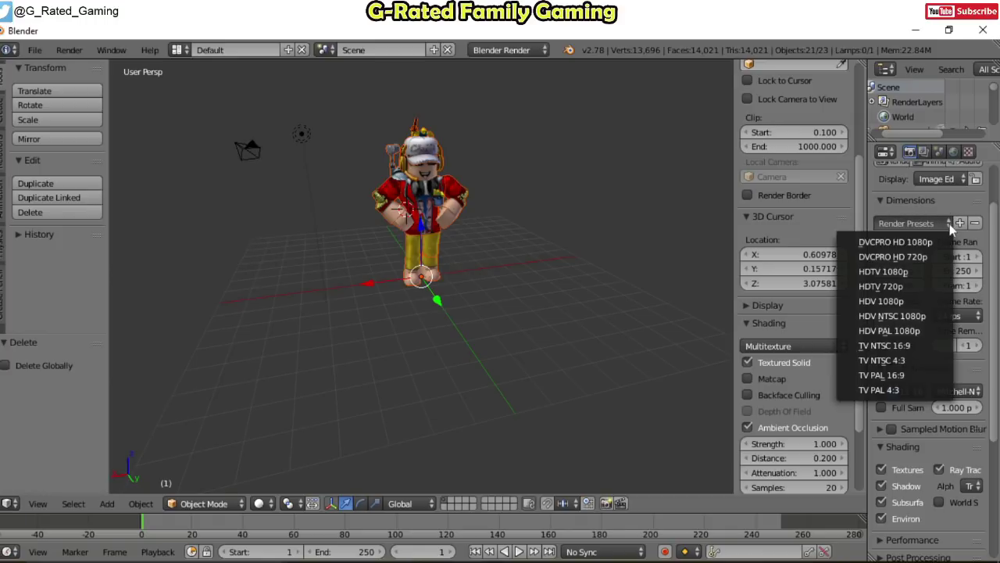
pyautogui.click(905, 242)
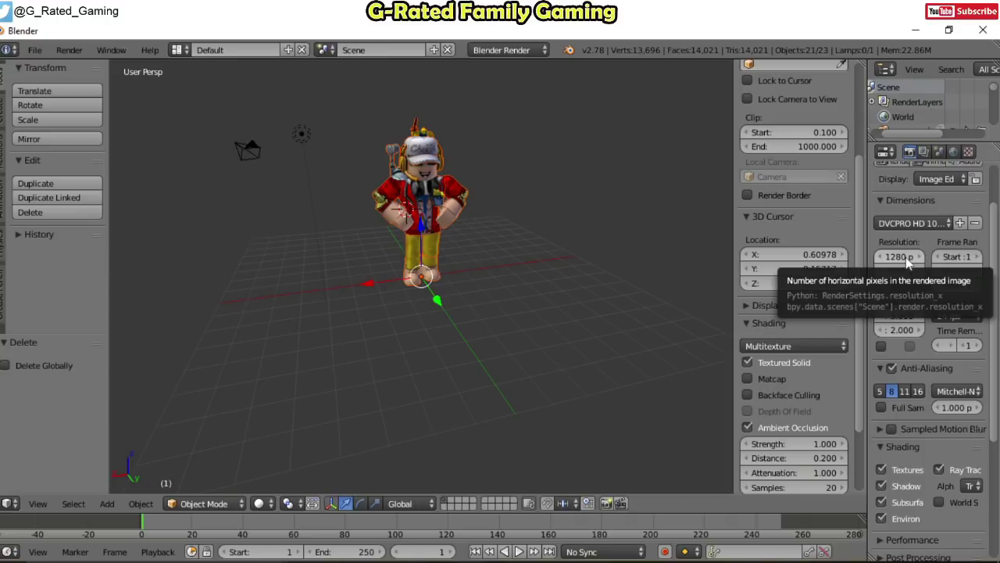
# Set the render resolution to 3840 by 2160 pixels.
pyautogui.click(906, 259)
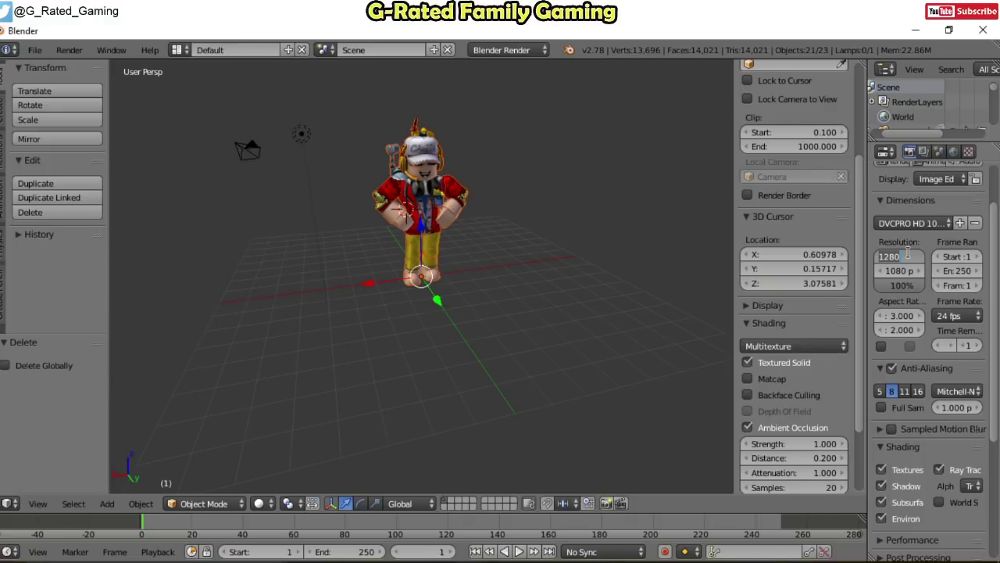
pyautogui.write('3840')
pyautogui.press('Return')
pyautogui.click(908, 272)
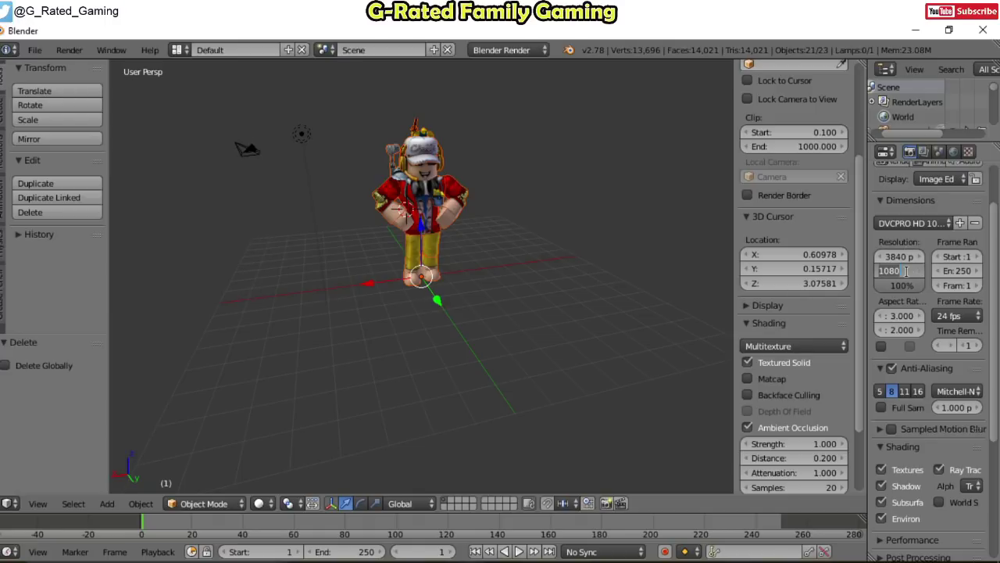
pyautogui.write('2160')
pyautogui.press('Return')
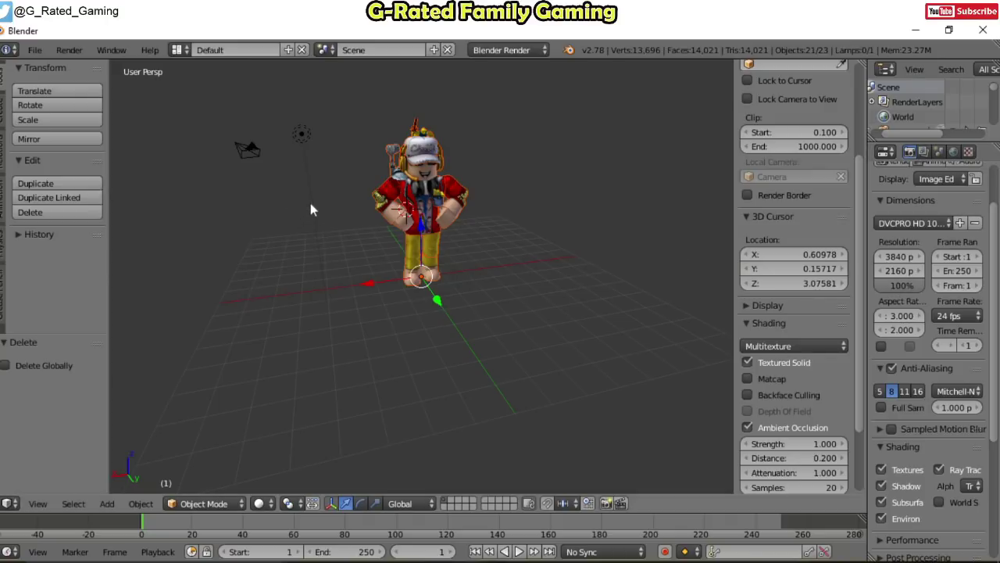
# Select the camera, look through it and move it in walk navigation from behind the character around to its front.
pyautogui.moveTo(356, 270); pyautogui.dragTo(142, 134, button='middle')
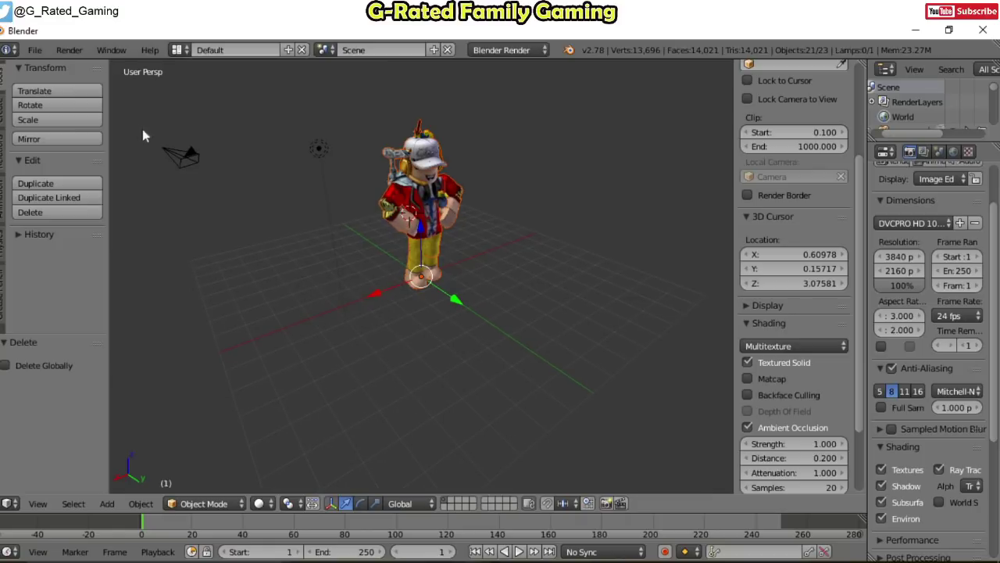
pyautogui.rightClick(186, 161)
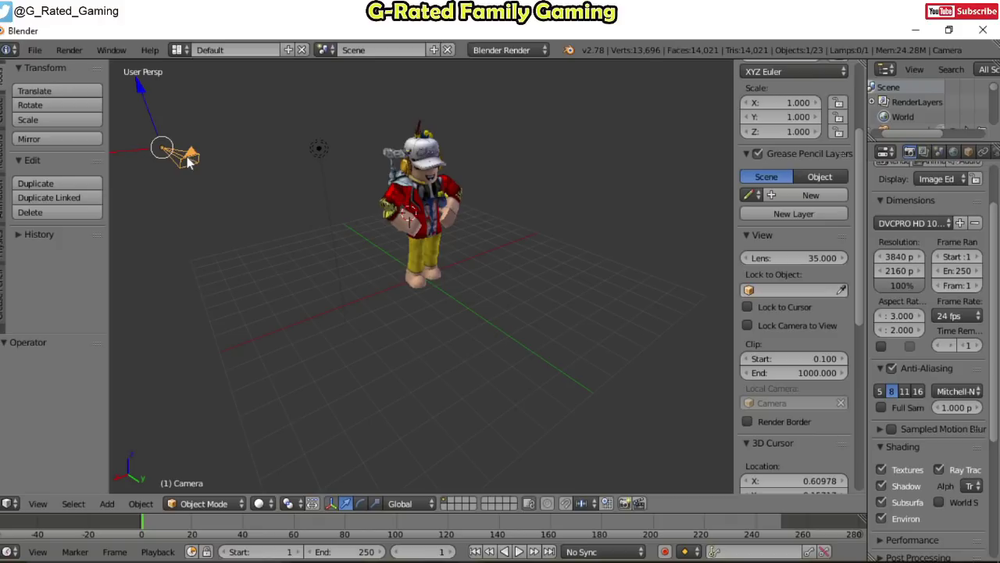
pyautogui.press('KP_0')
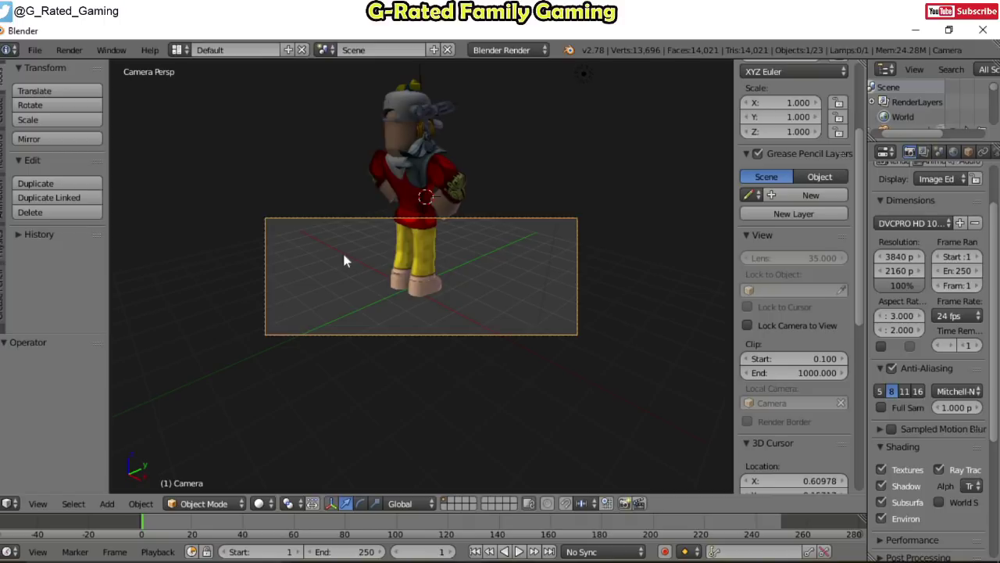
pyautogui.hotkey('shift', 'f')
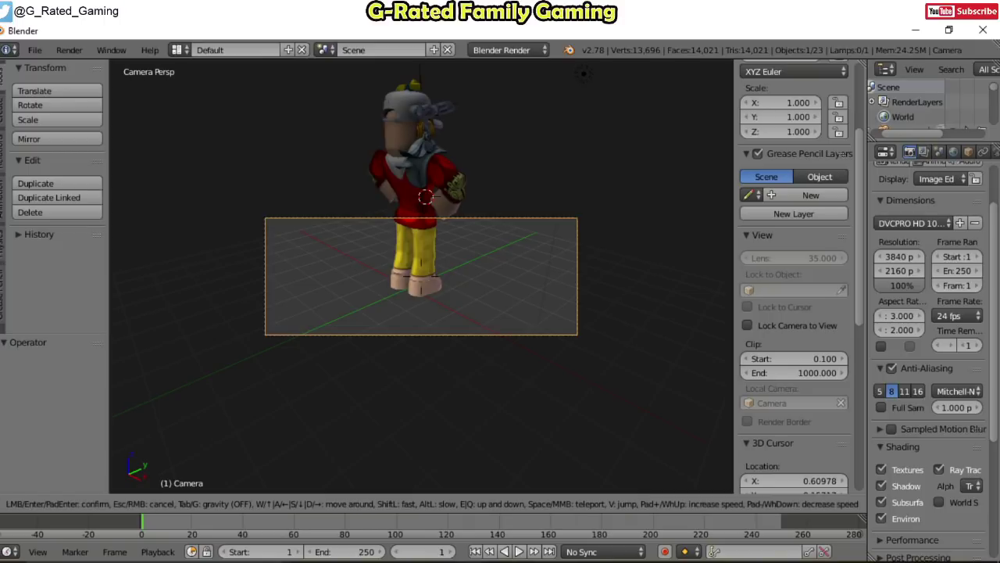
pyautogui.press('d')
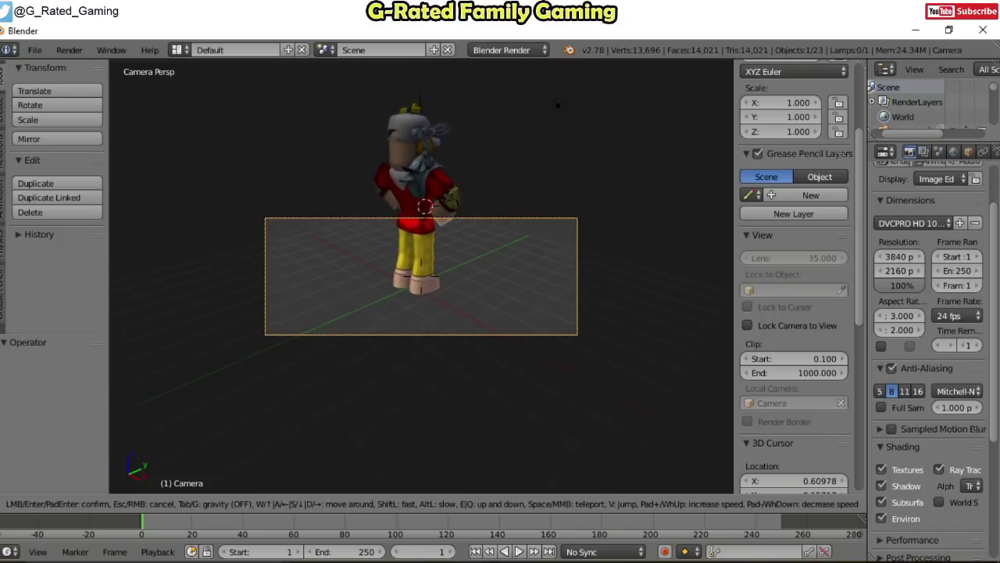
pyautogui.press('d')
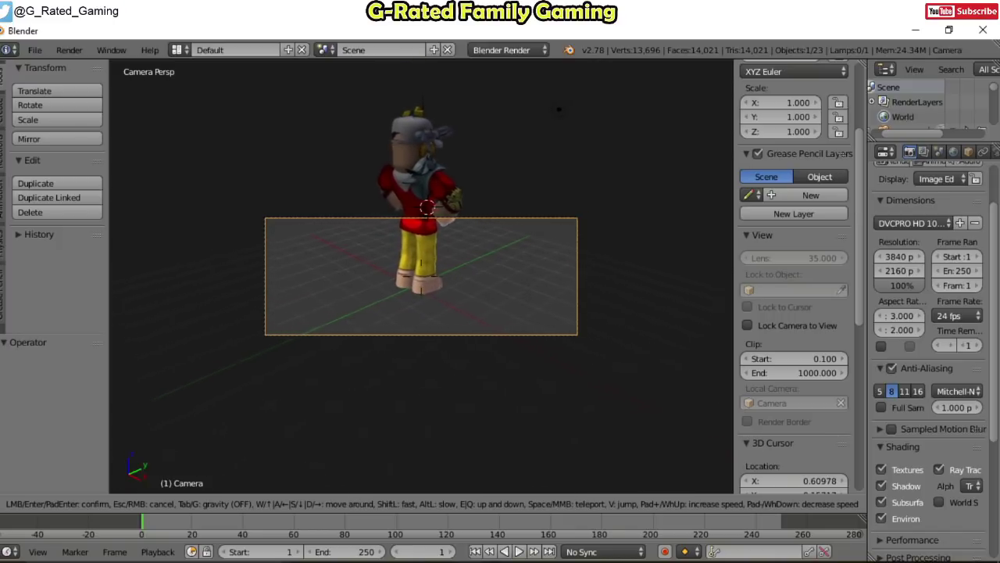
pyautogui.press('d')
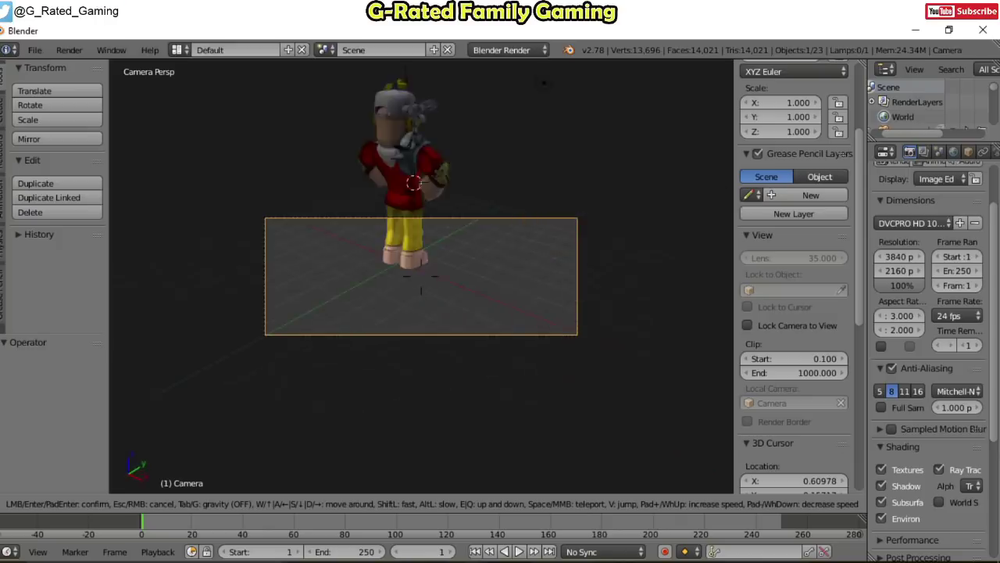
pyautogui.press('w')
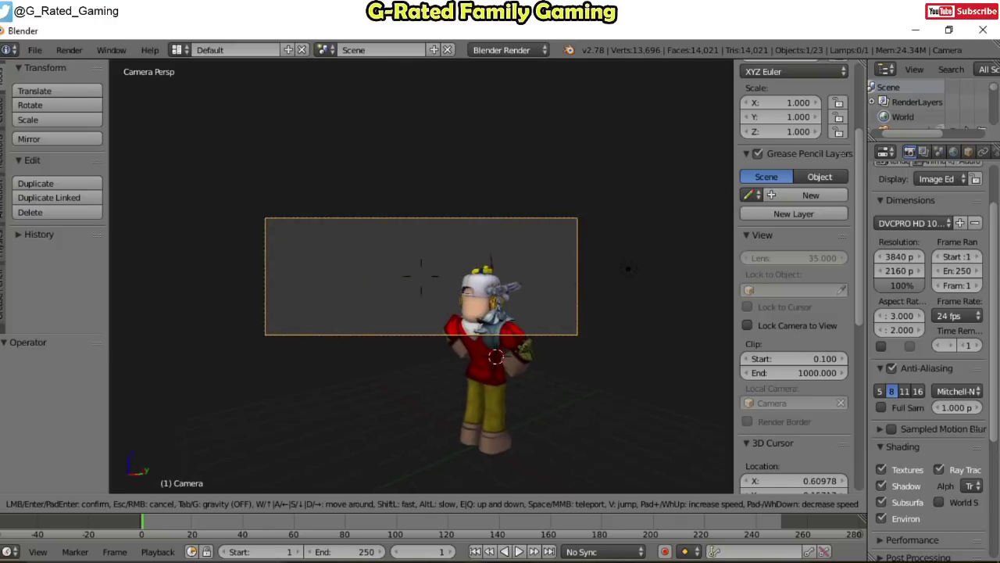
pyautogui.press('s')
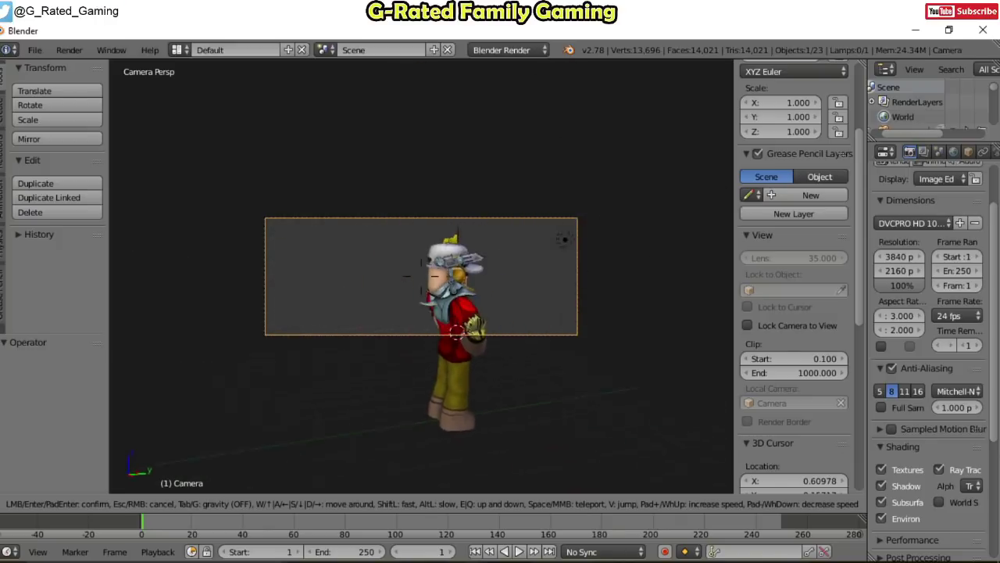
pyautogui.press('d')
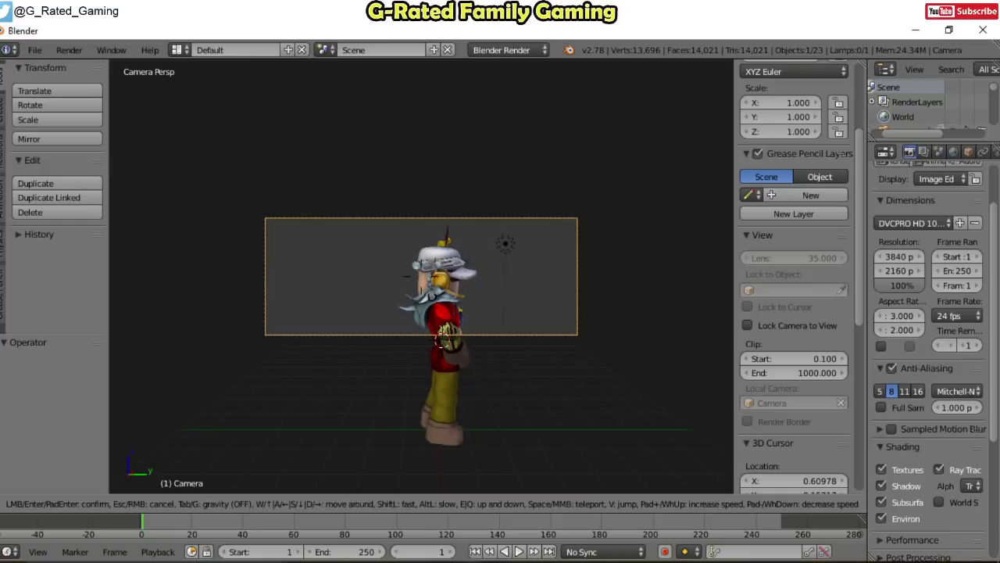
pyautogui.press('a')
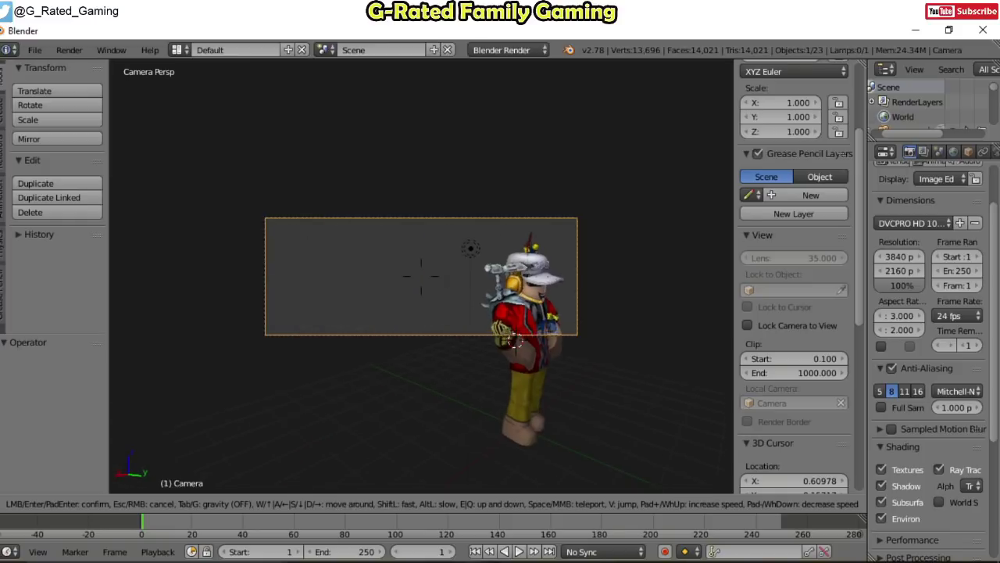
pyautogui.press('a')
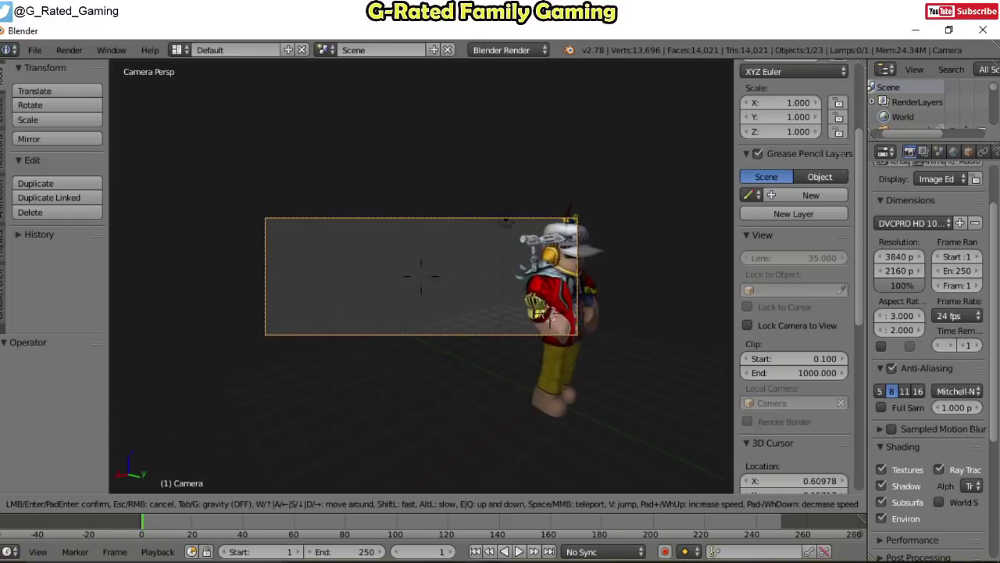
pyautogui.press('a')
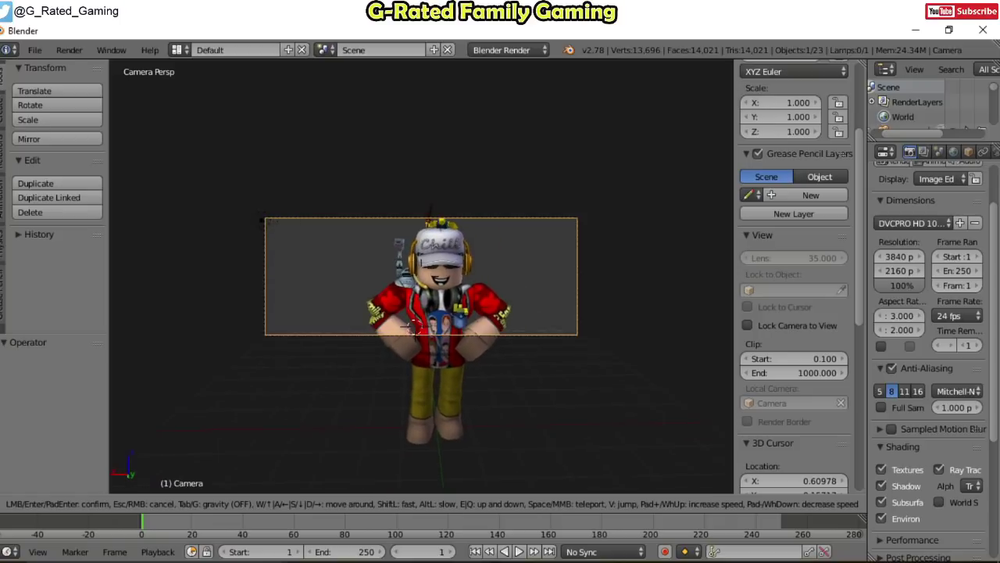
# Adjust the camera's distance, height and sideways position in front of the character, then leave walk navigation.
pyautogui.press('d')
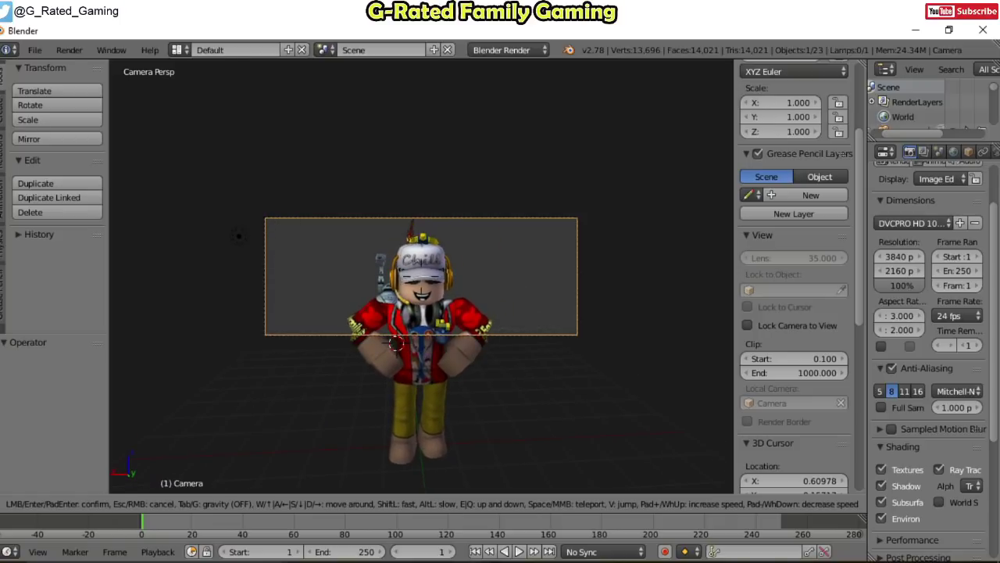
pyautogui.press('a')
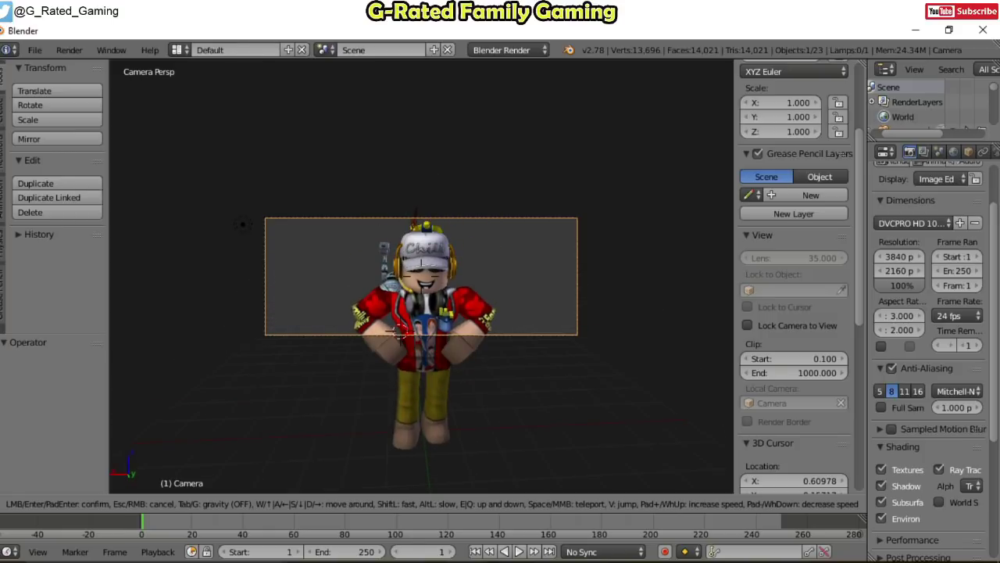
pyautogui.press('s')
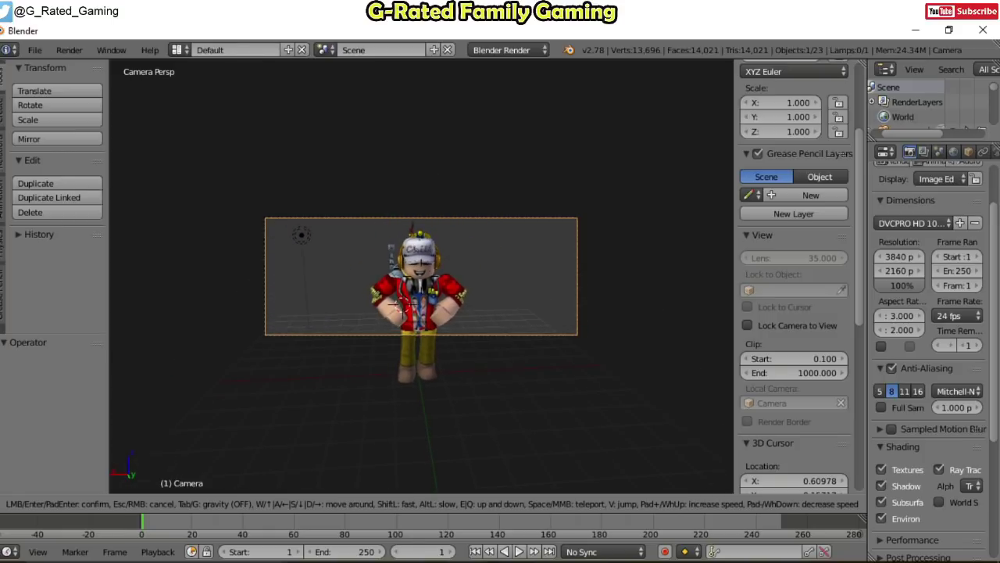
pyautogui.press('w')
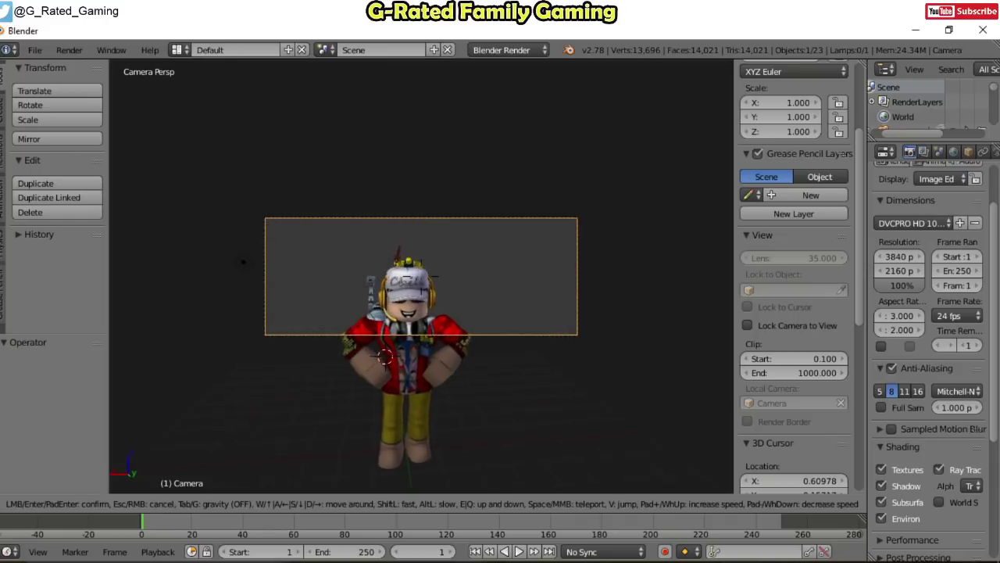
pyautogui.press('w')
pyautogui.press('q')
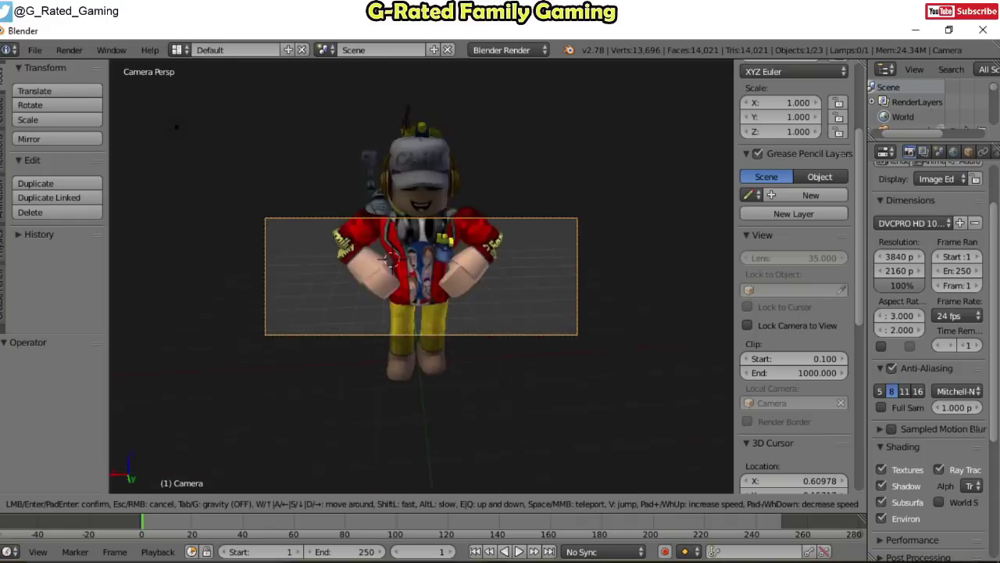
pyautogui.press('e')
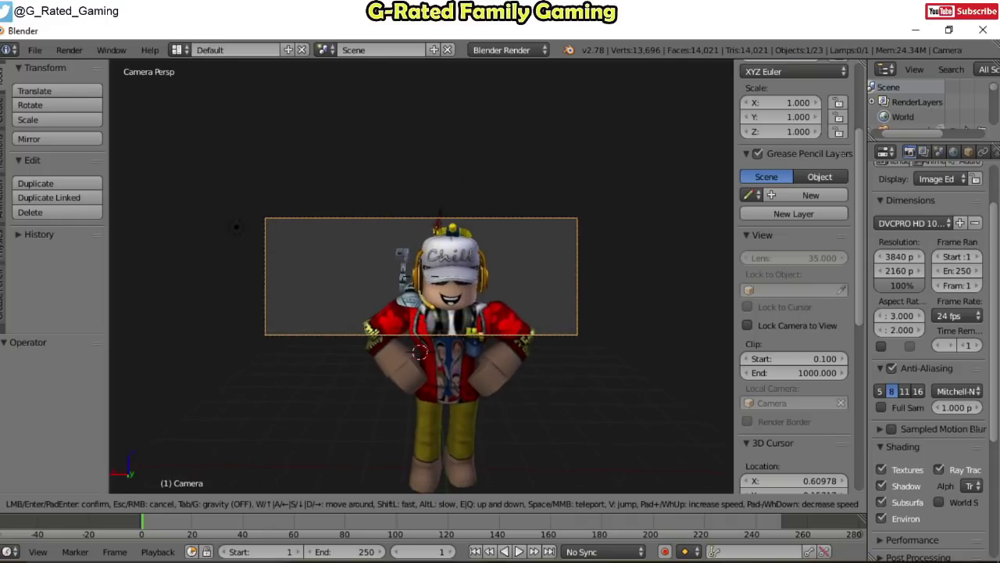
pyautogui.press('Escape')
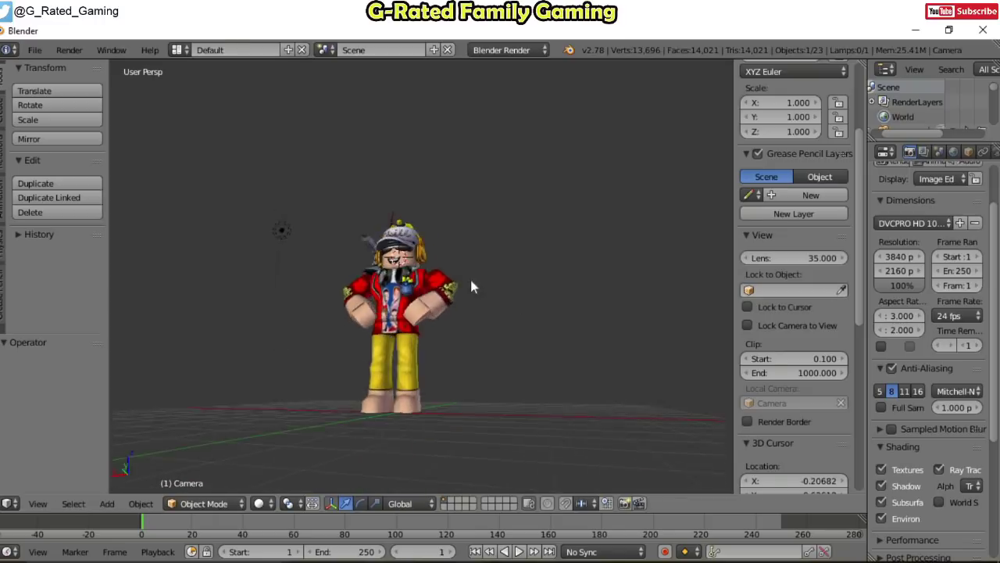
# Check the framing through the camera, then move the camera closer to the character from the side view.
pyautogui.moveTo(470, 288); pyautogui.dragTo(317, 335, button='middle')
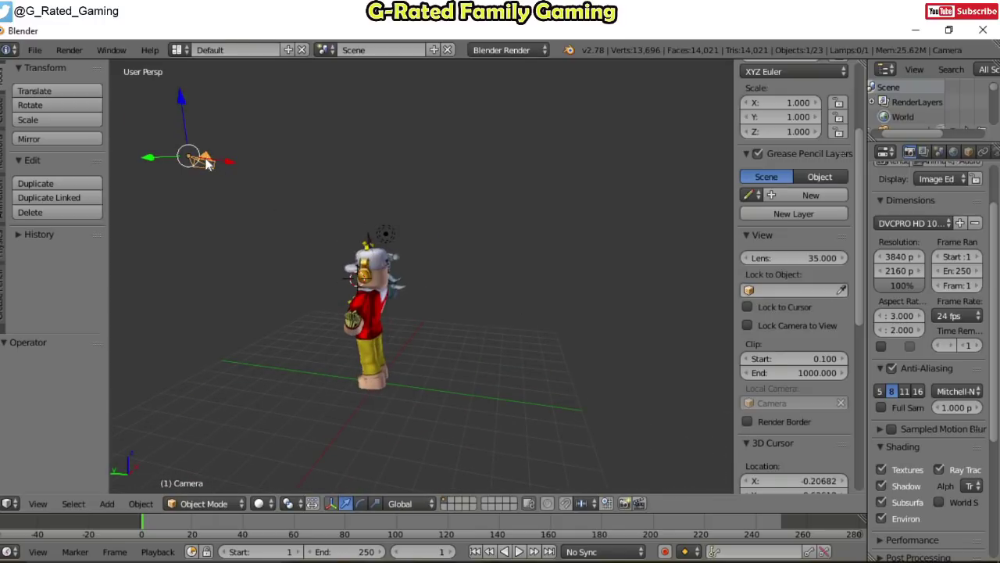
pyautogui.press('KP_0')
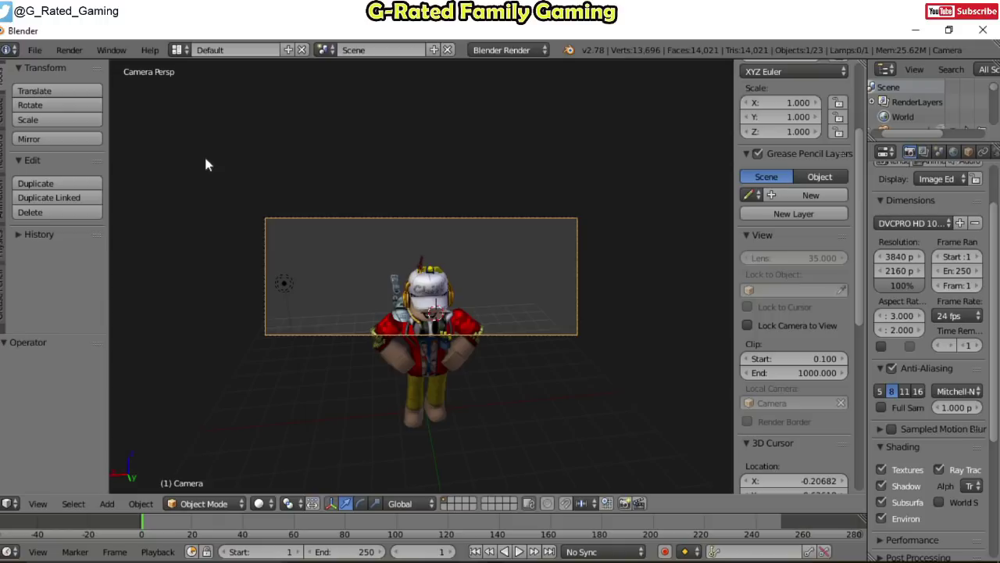
pyautogui.press('KP_0')
pyautogui.press('g')
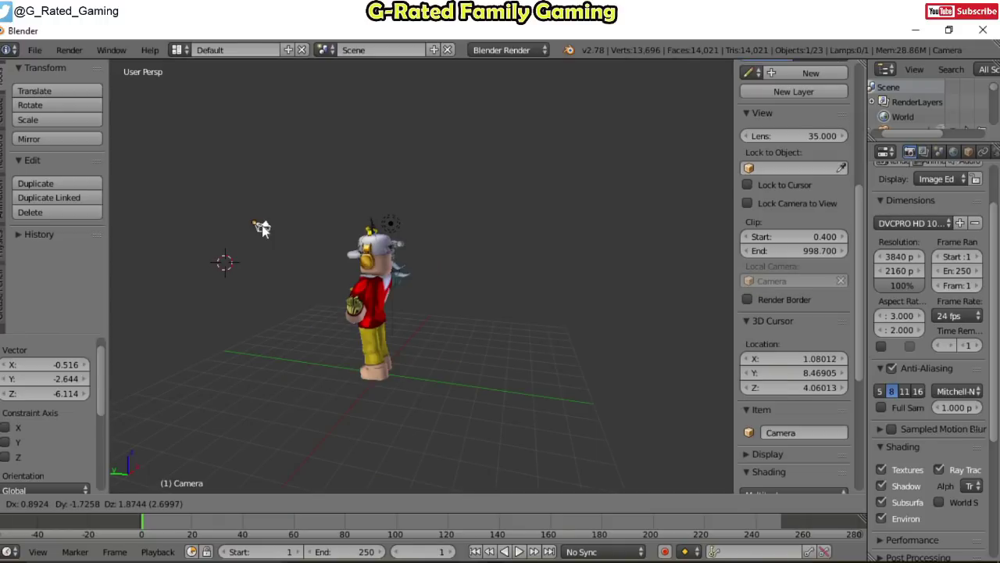
pyautogui.click(235, 193)
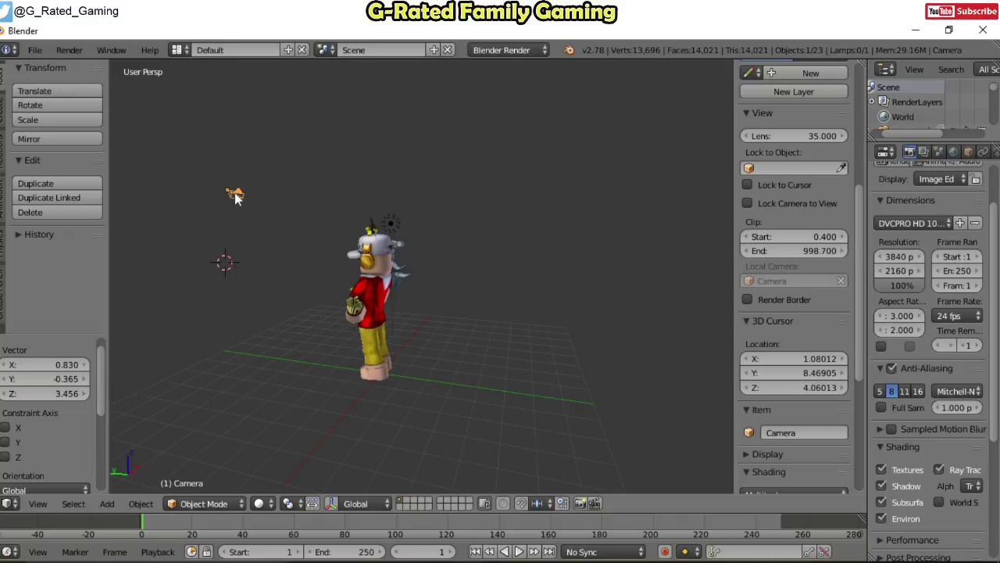
# Lower the camera in front of the character and look through it to check the framing.
pyautogui.press('g')
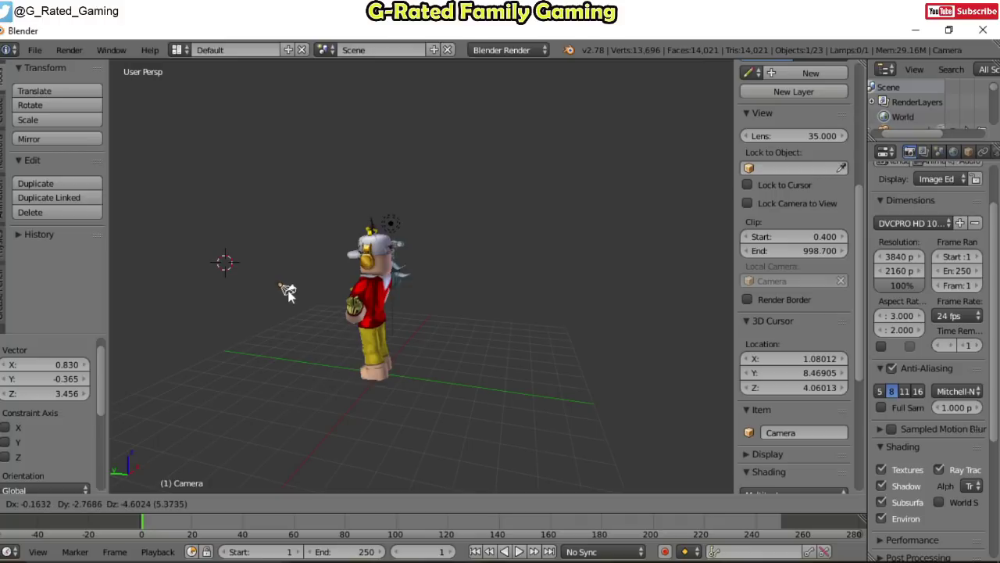
pyautogui.click(290, 293)
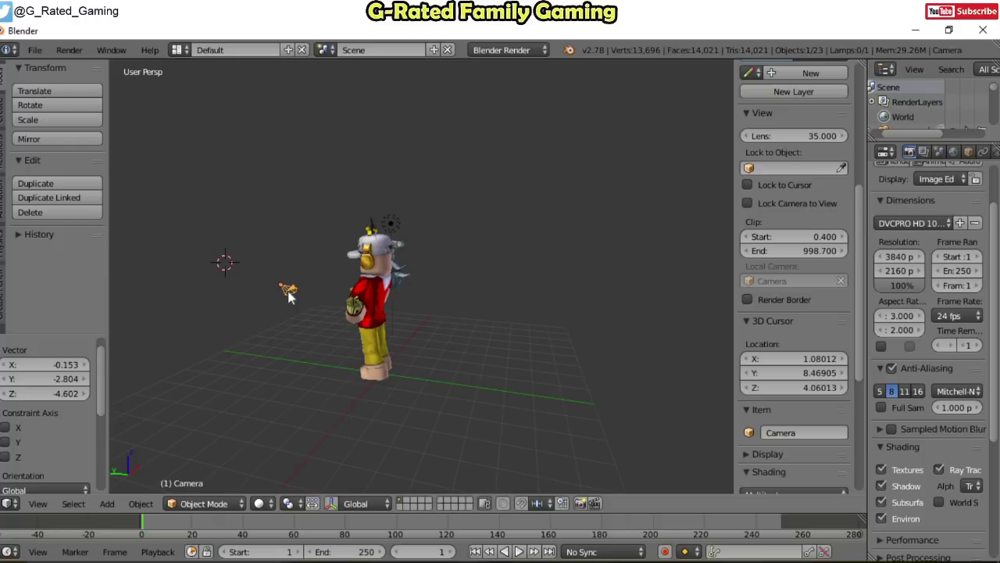
pyautogui.press('KP_0')
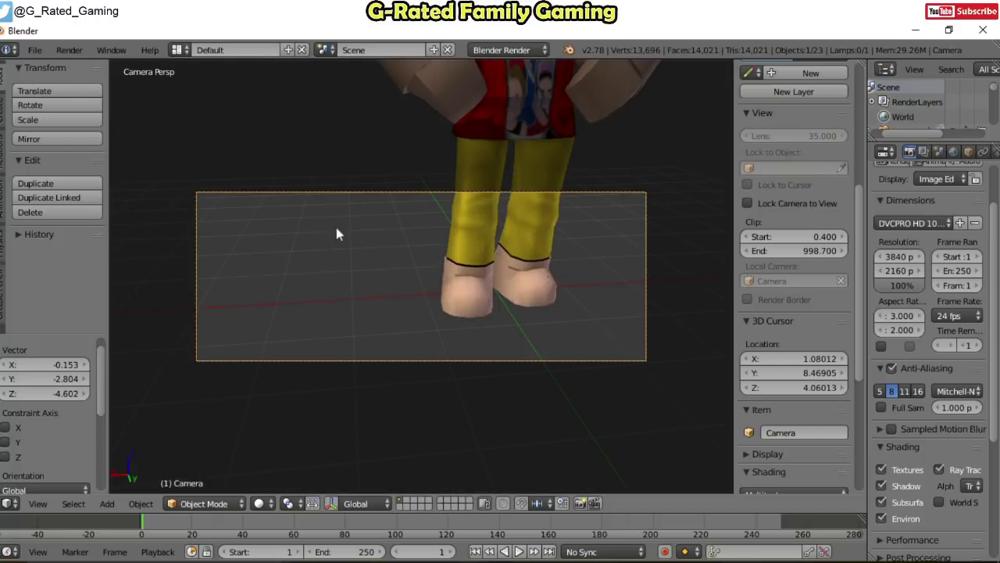
# Raise the camera in front of the character until the head and shoulders fall inside the frame, and look through it.
pyautogui.click(430, 229)
pyautogui.press('w')
pyautogui.click(336, 165)
pyautogui.moveTo(398, 306); pyautogui.dragTo(216, 310, button='middle')
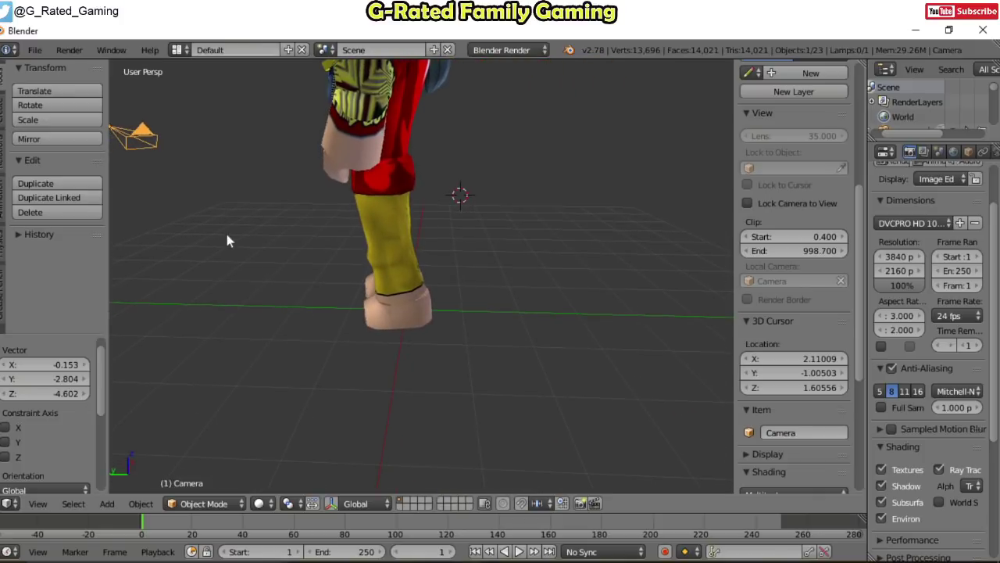
pyautogui.click(203, 194)
pyautogui.moveTo(266, 249); pyautogui.dragTo(268, 239, button='middle')
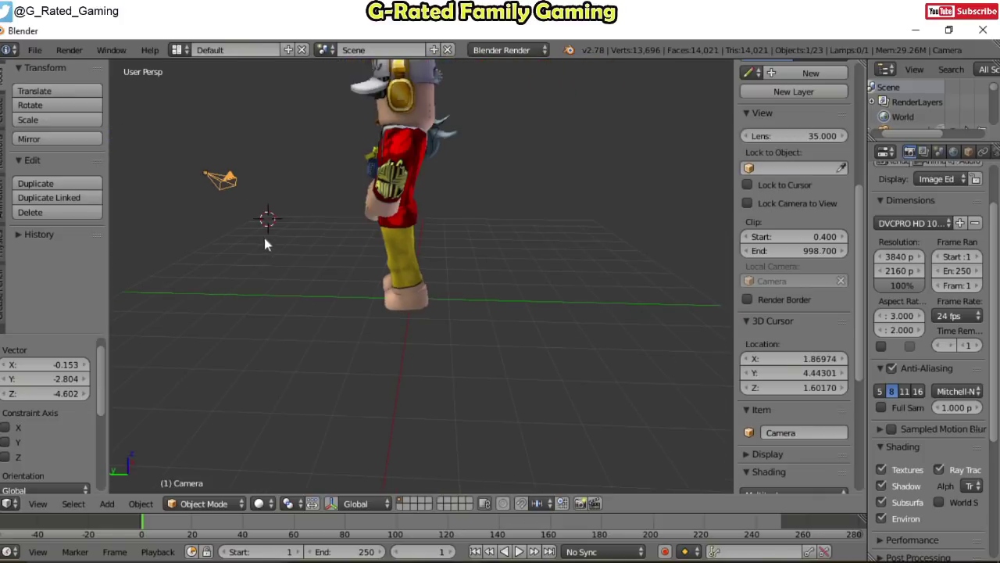
pyautogui.scroll(-2, 239, 208)
pyautogui.scroll(2, 226, 200)
pyautogui.moveTo(219, 196); pyautogui.dragTo(224, 200, button='middle')
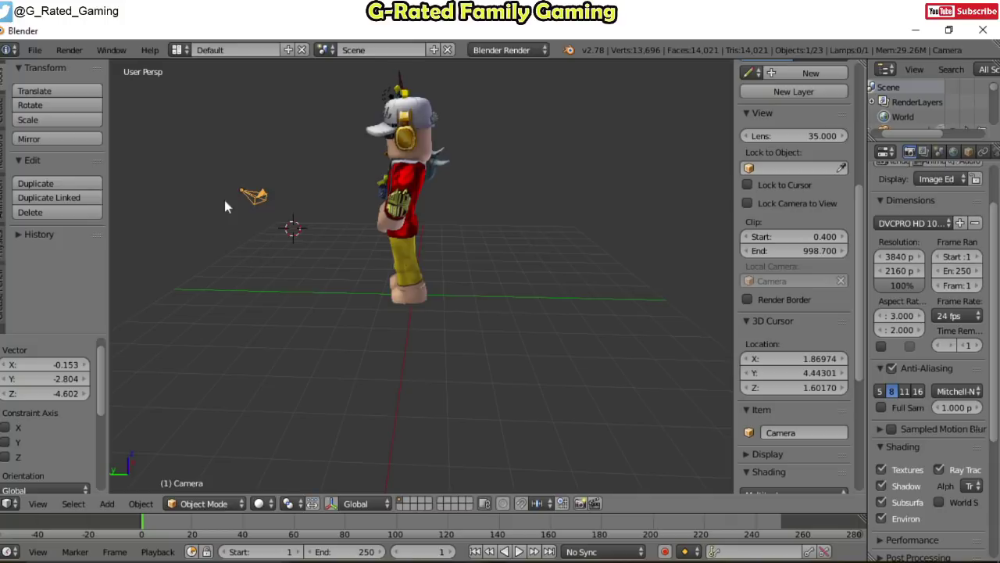
pyautogui.press('KP_0')
# Try to reframe the character by moving the camera forward in walk navigation.
pyautogui.hotkey('shift', 'f')
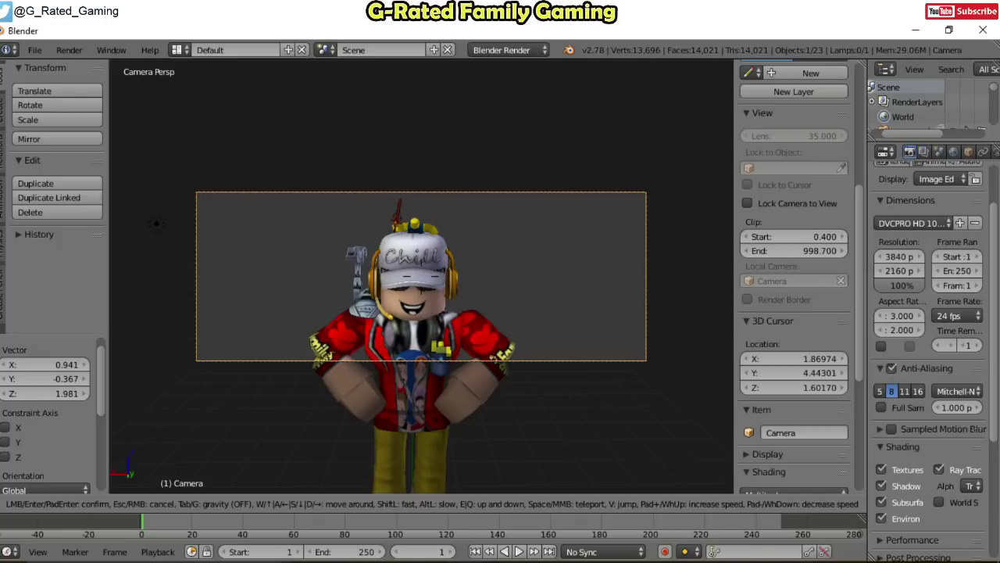
pyautogui.press('w')
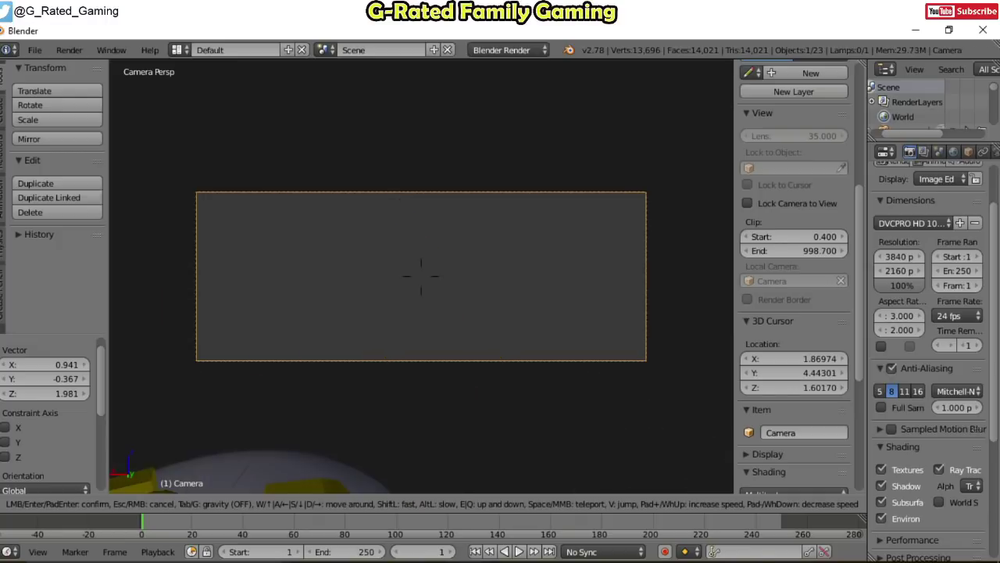
pyautogui.click(391, 311)
# Move the camera from above the head down in front of the character's chest and look through it.
pyautogui.moveTo(391, 312)
pyautogui.mouseDown(button='middle')
pyautogui.moveTo(415, 317)
pyautogui.moveTo(389, 311)
pyautogui.mouseUp(button='middle')
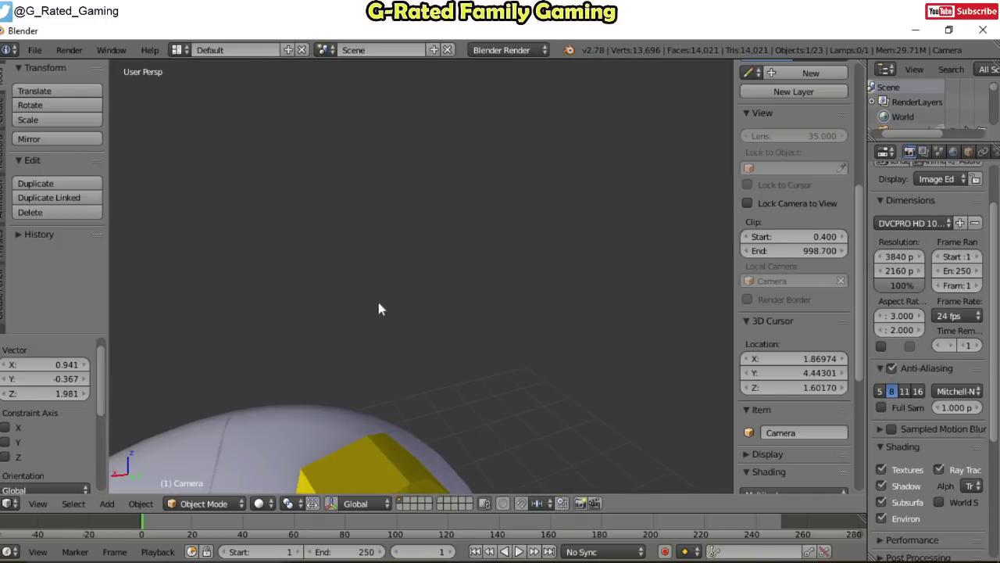
pyautogui.scroll(-10, 378, 308)
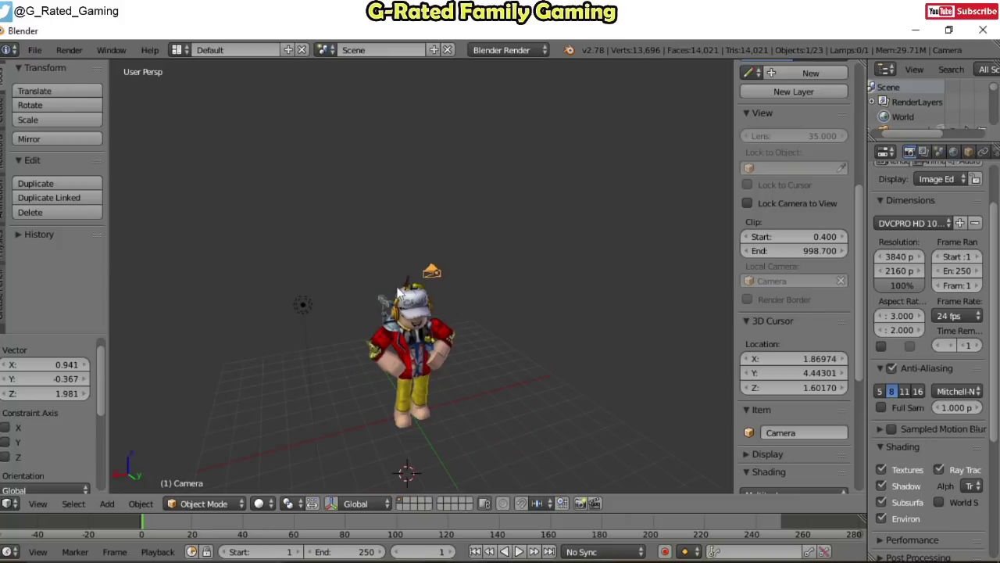
pyautogui.click(374, 275)
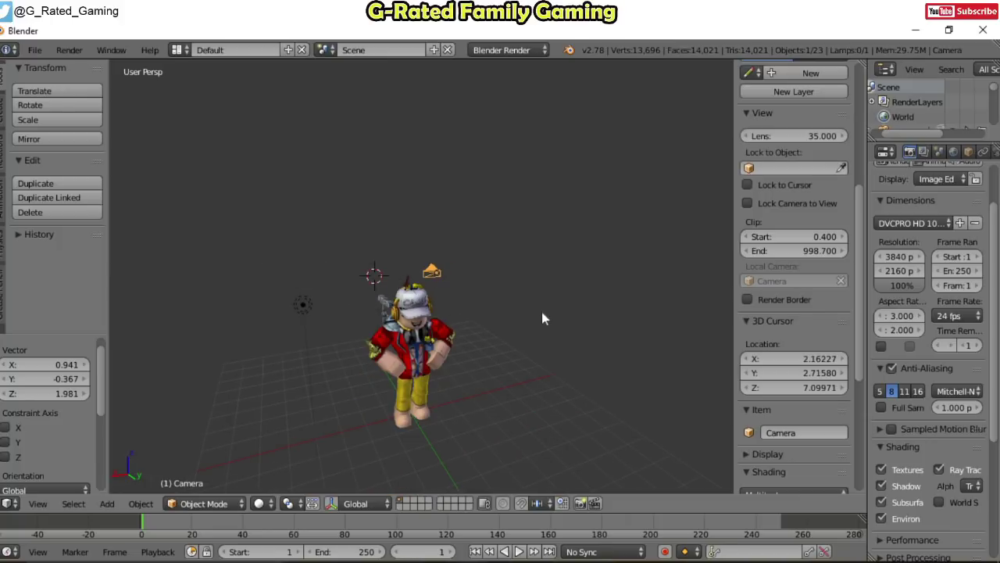
pyautogui.rightClick(302, 305)
pyautogui.moveTo(302, 305); pyautogui.dragTo(351, 289, button='middle')
pyautogui.rightClick(368, 263)
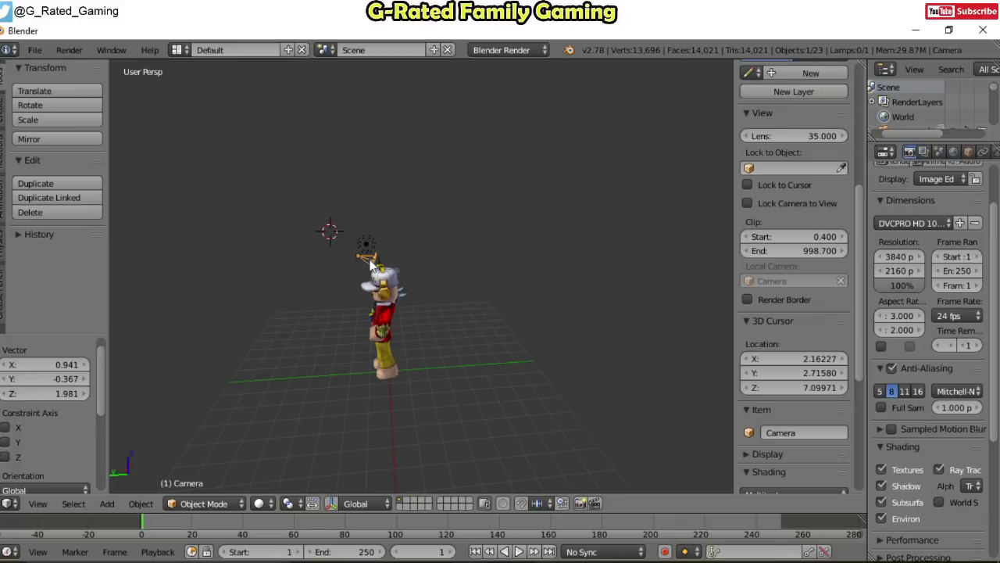
pyautogui.press('g')
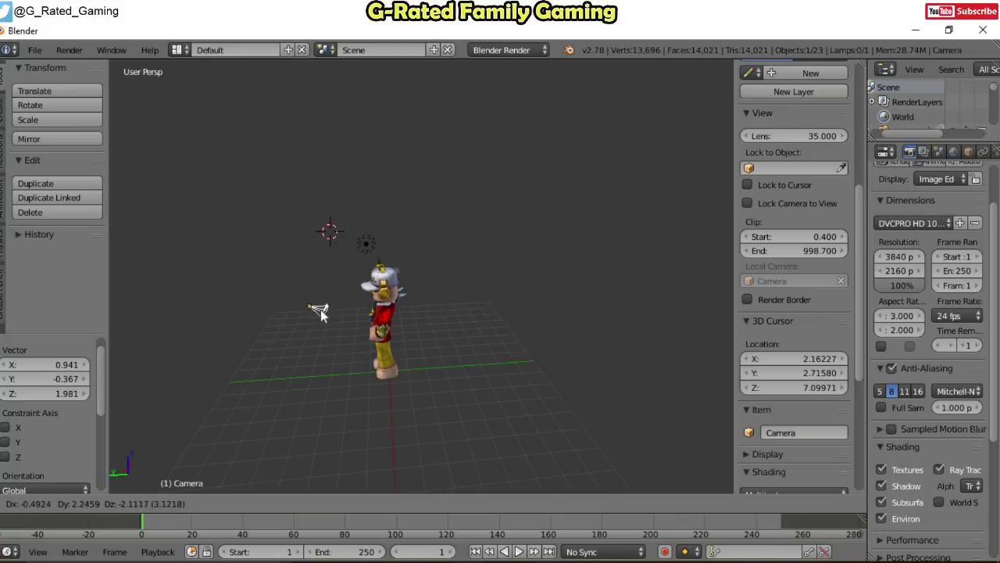
pyautogui.click(323, 311)
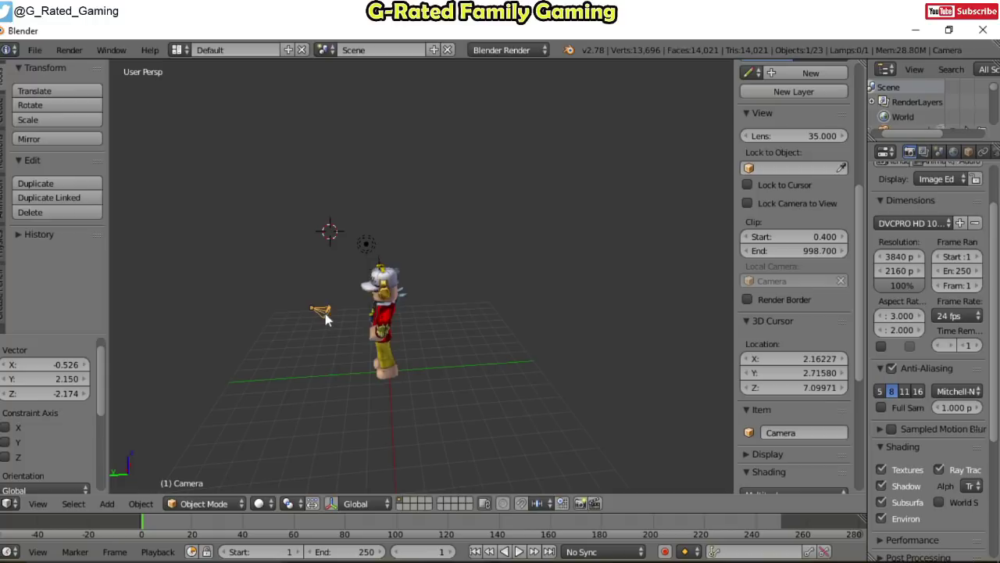
pyautogui.press('KP_0')
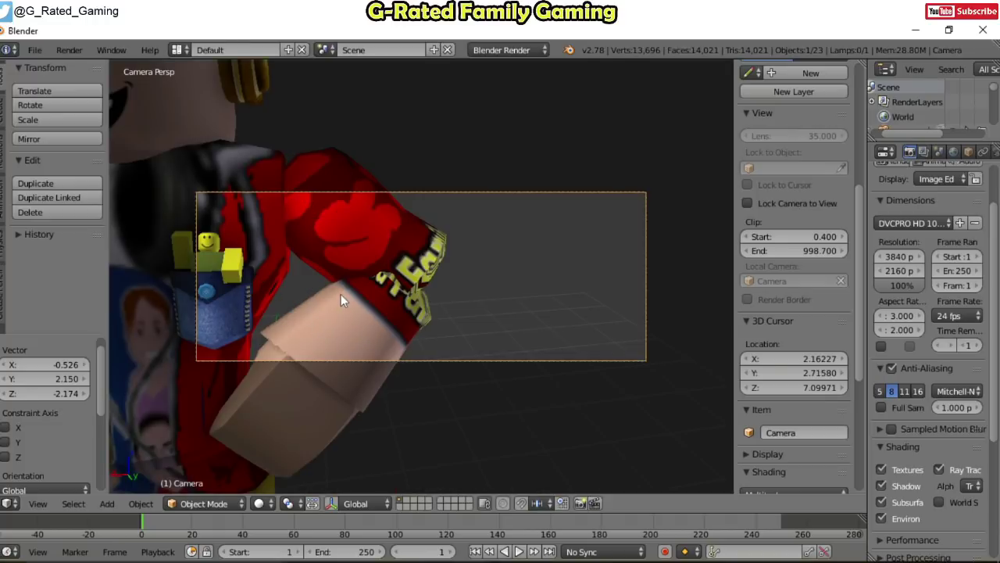
# Turn the camera toward the character and back it away in walk navigation until the head and upper body fit the frame.
pyautogui.hotkey('shift', 'f')
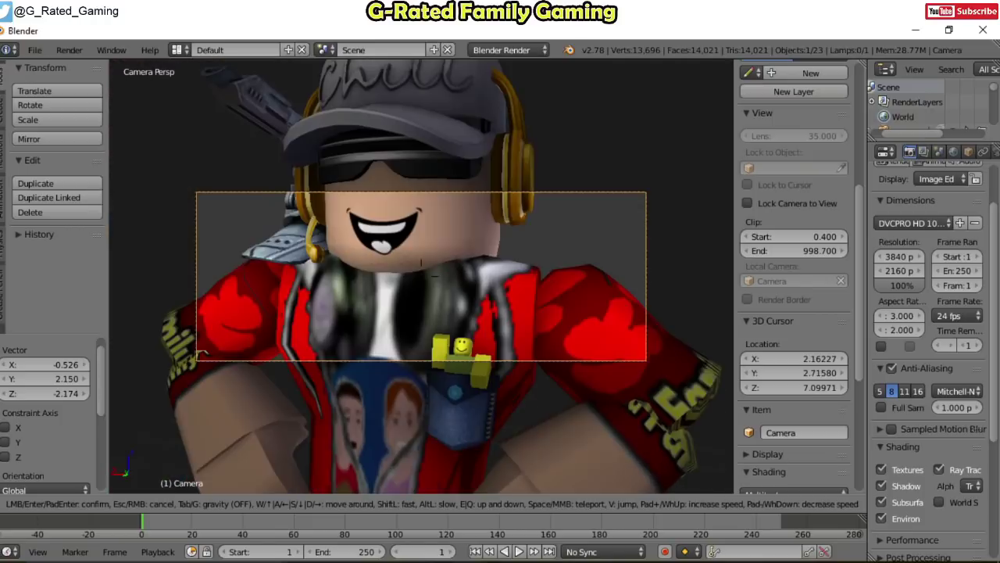
pyautogui.press('s')
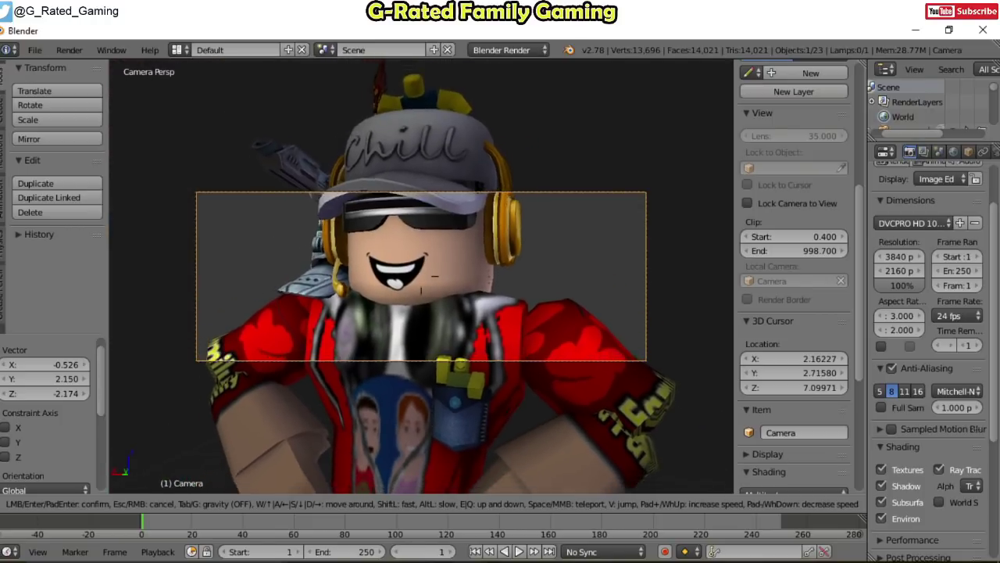
pyautogui.press('s')
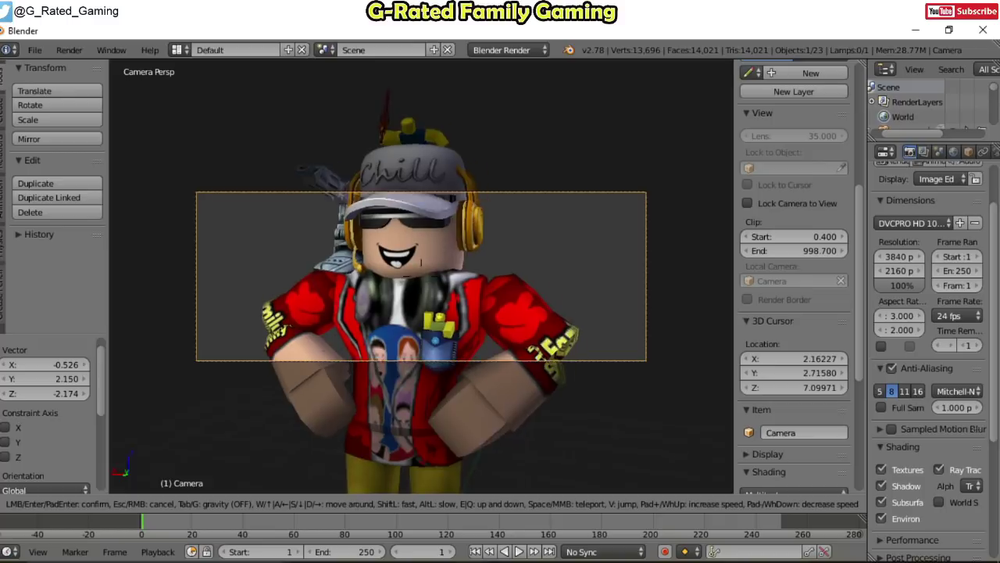
pyautogui.press('s')
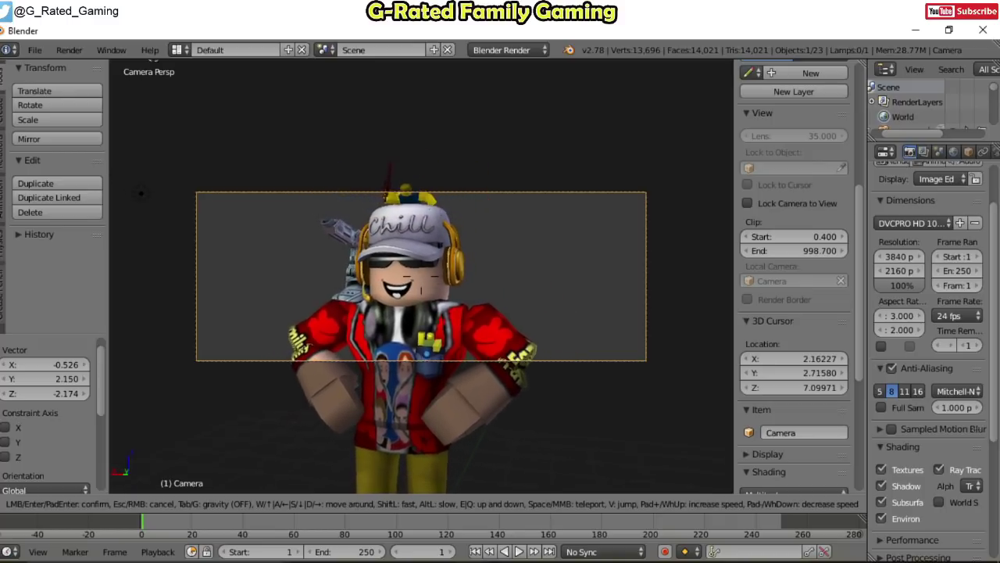
pyautogui.press('s')
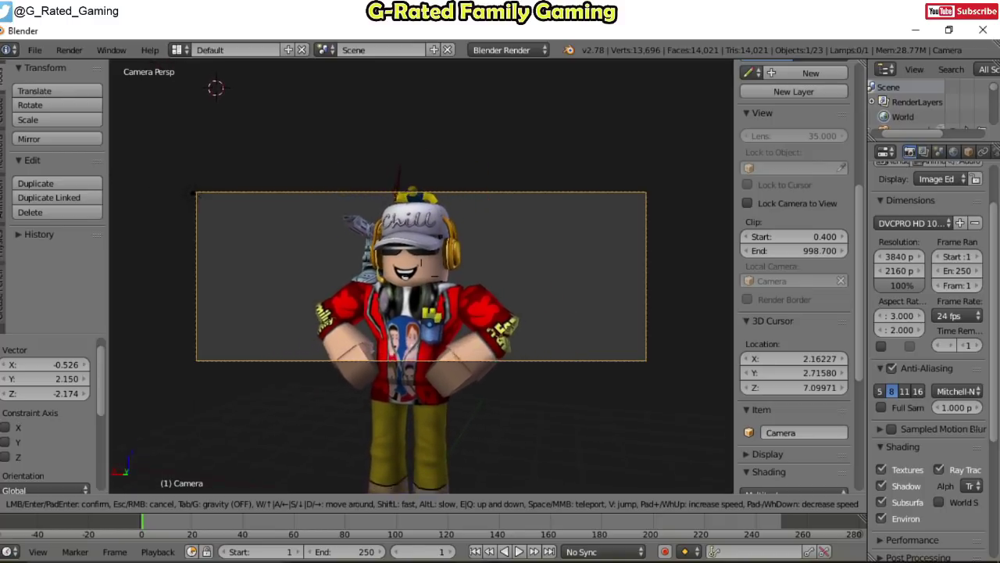
pyautogui.press('s')
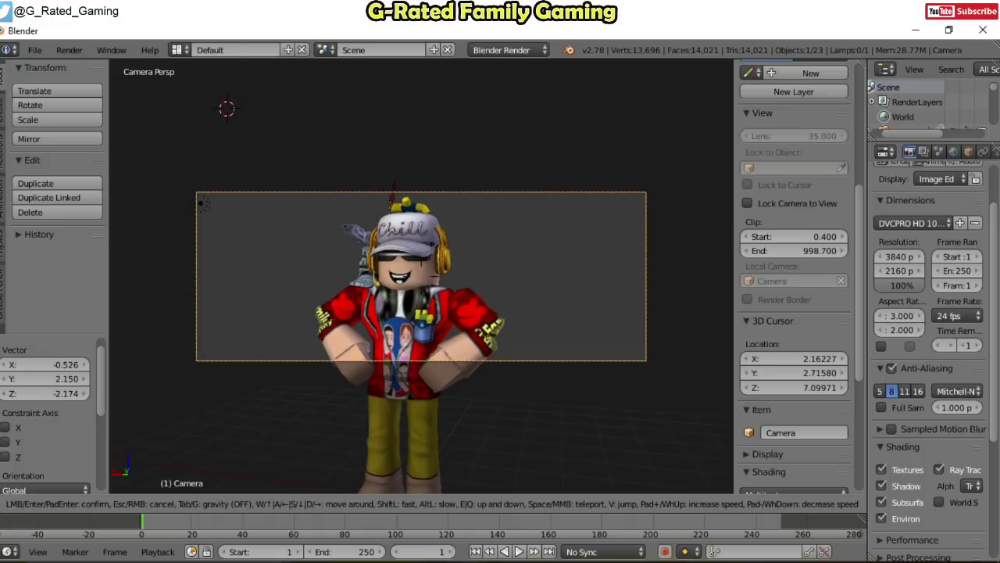
pyautogui.press('s')
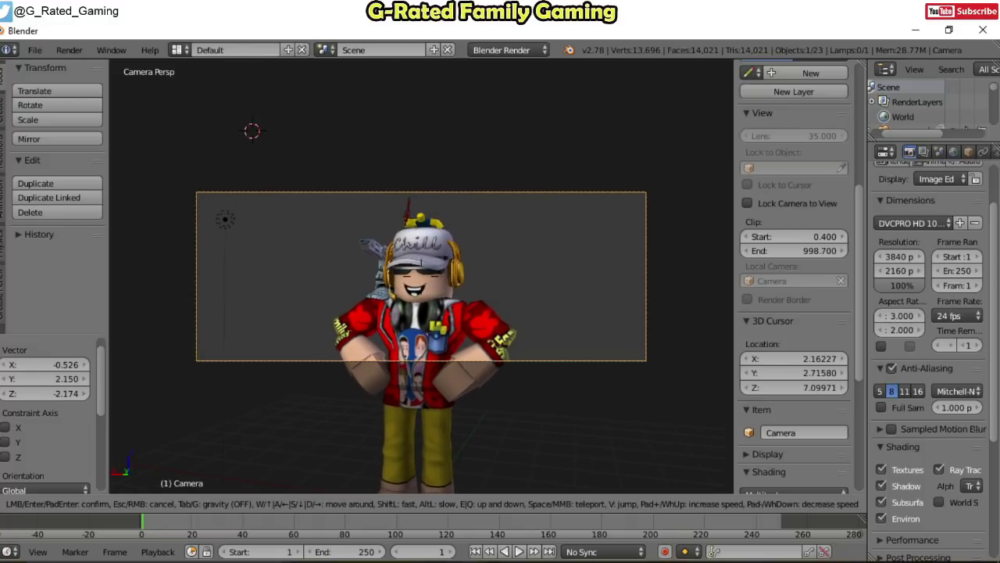
pyautogui.press('w')
pyautogui.press('s')
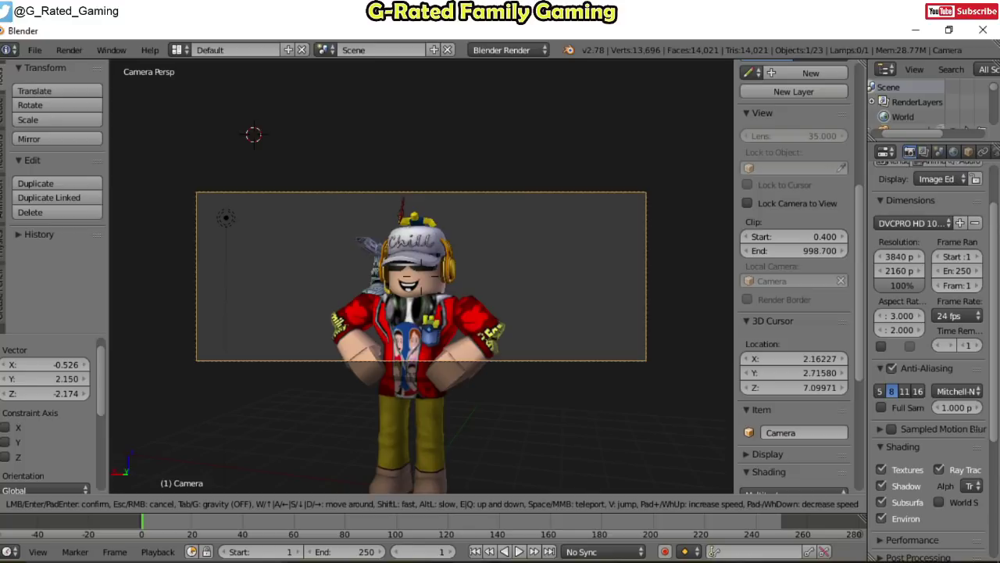
pyautogui.click(422, 283)
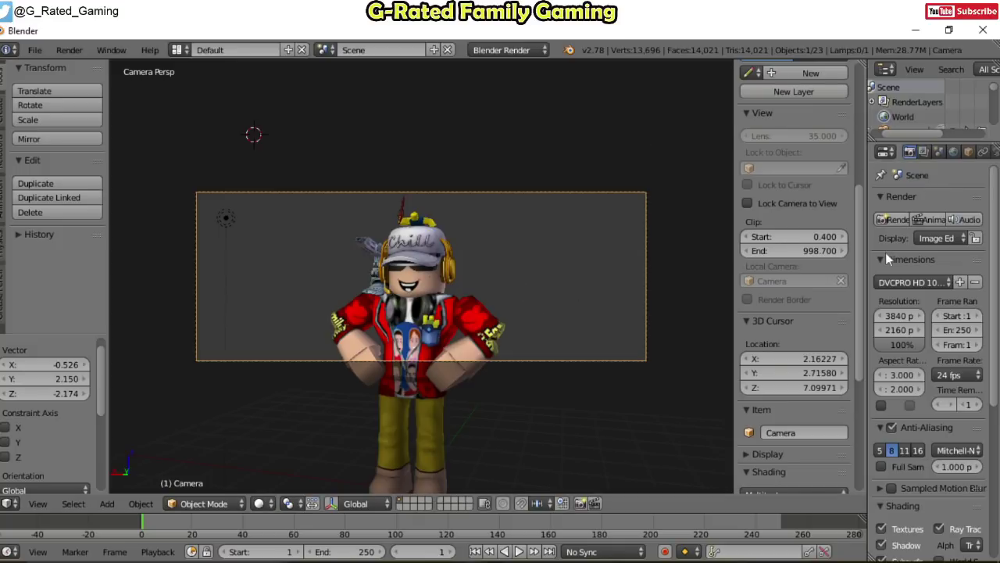
# Render the still image from the camera and save the result as untitled.png in the texture folder.
pyautogui.click(894, 219)
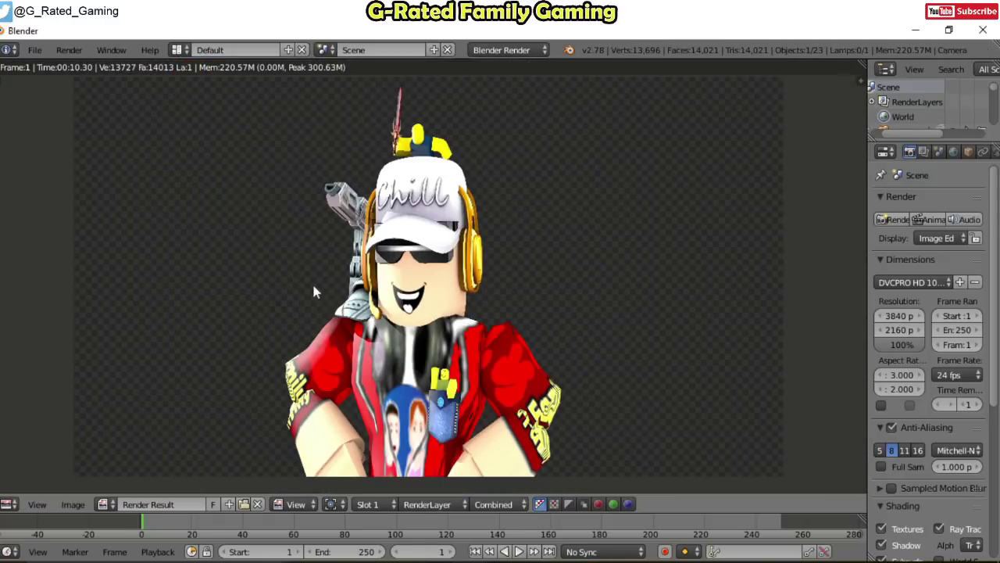
pyautogui.click(74, 506)
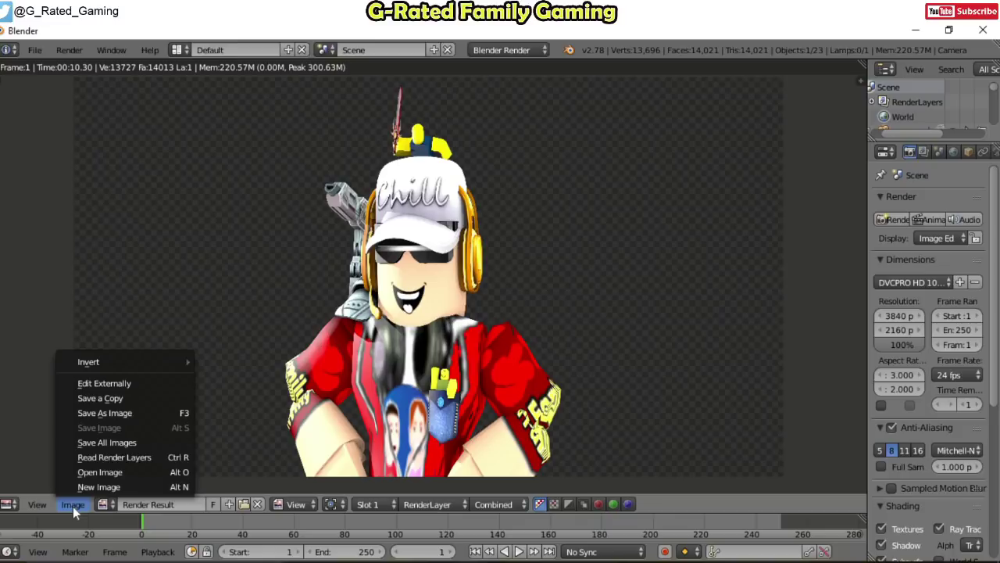
pyautogui.click(119, 413)
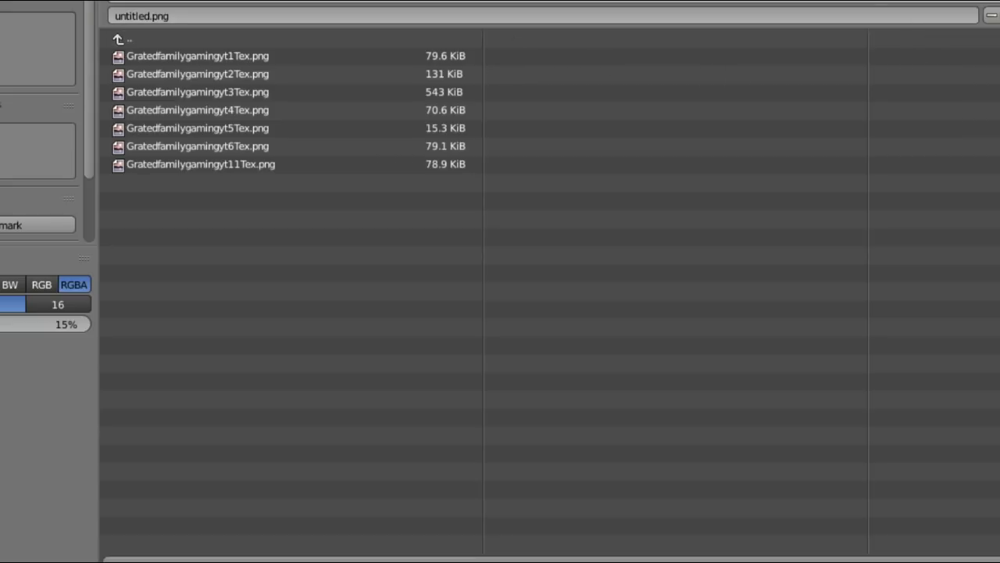
pyautogui.press('Return')
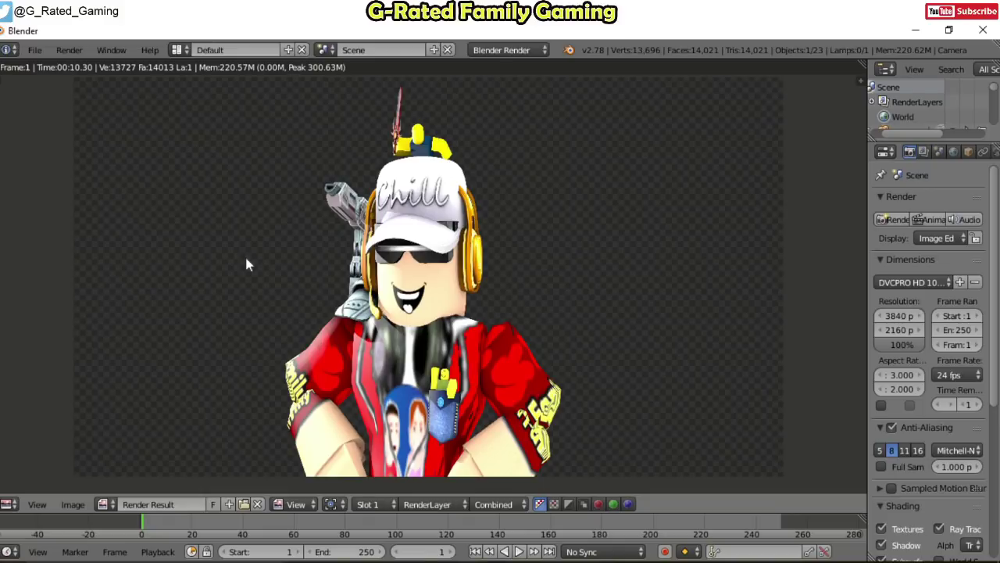
# Minimize Blender and view the saved untitled.png in Photos.
pyautogui.click(916, 30)
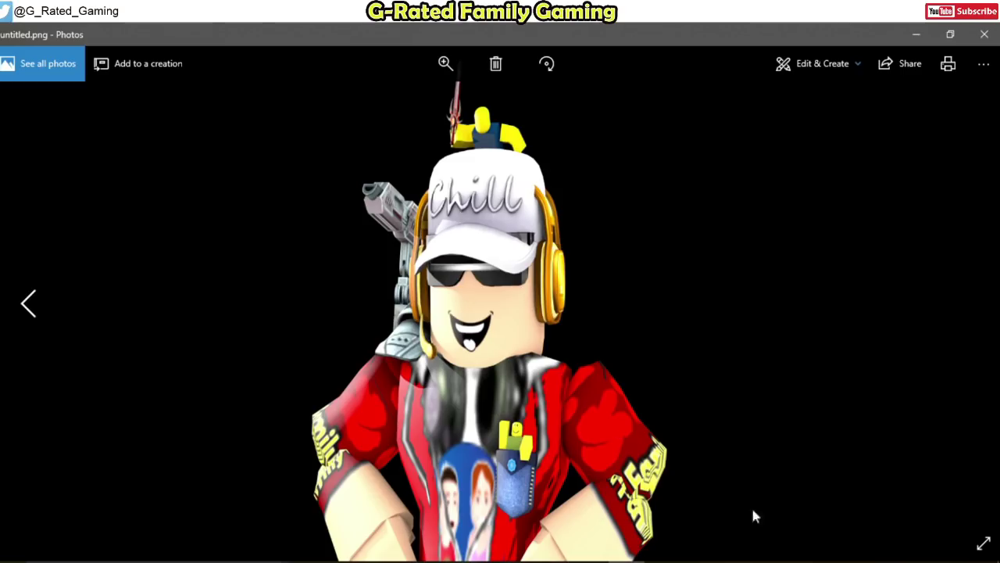